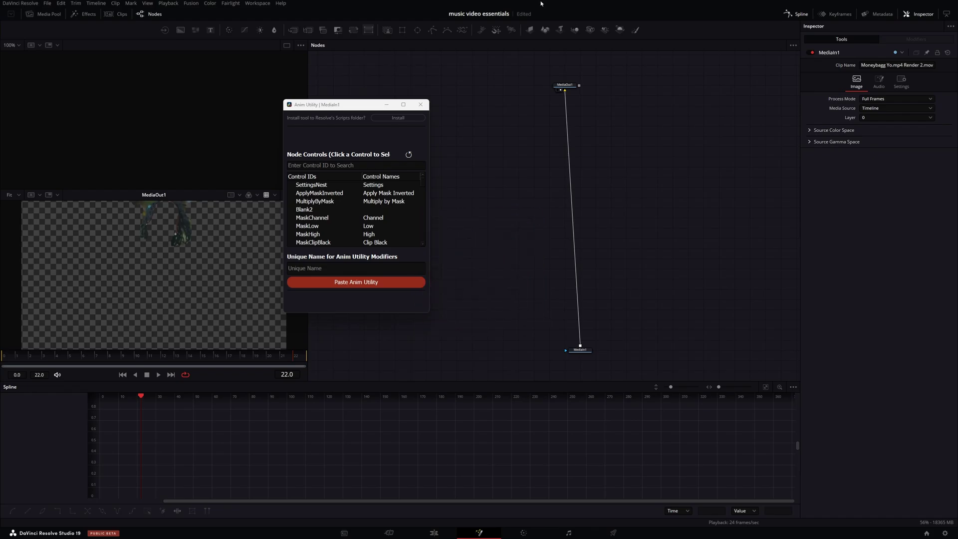
- Save the project
key("ctrl+s")
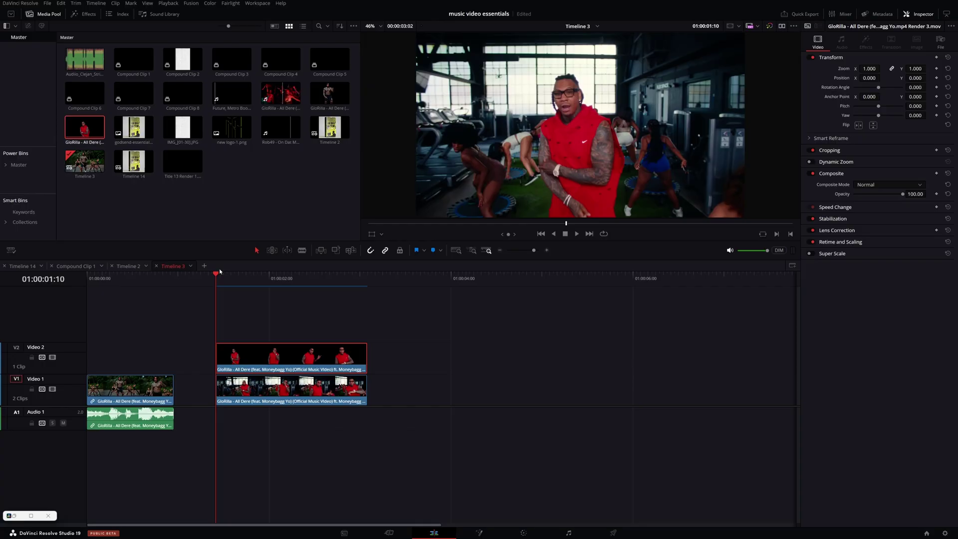
- Play the stacked clips and switch the Video 1 background clip off and on to check the cutout above it
key("space")
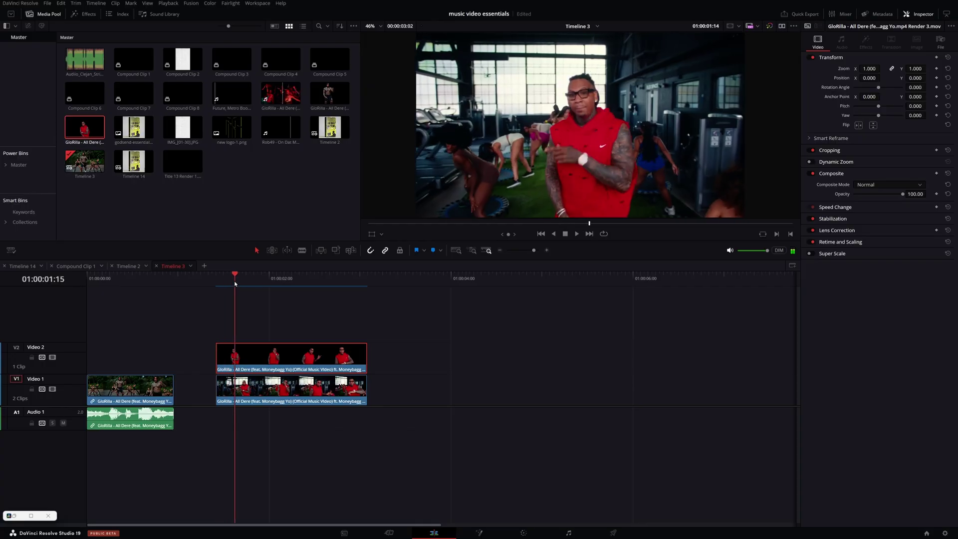
left_click(286, 386)
key("d")
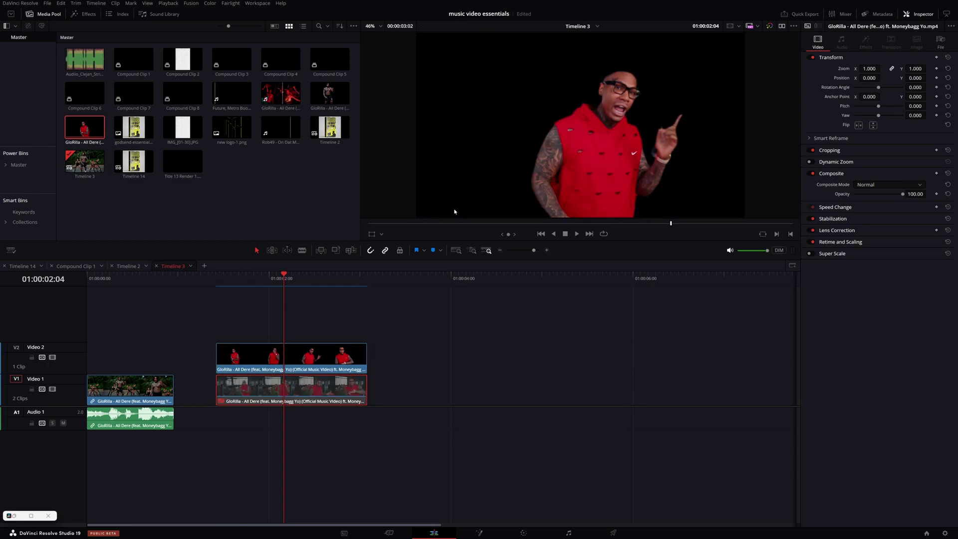
key("d")
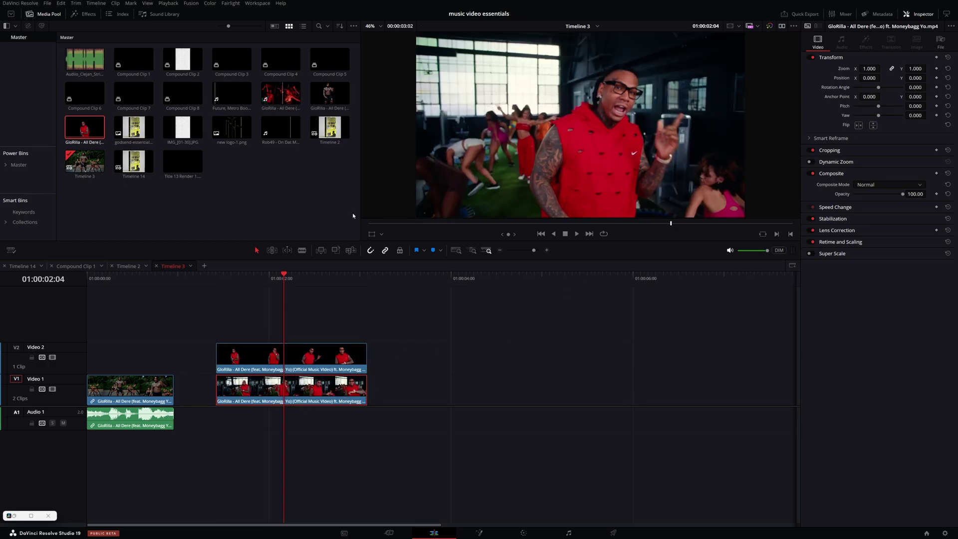
- Apply the clone (1) effect from GodSend Essentials to the cutout clip on Video 2 and scrub to 01:00:02:03
left_click(85, 13)
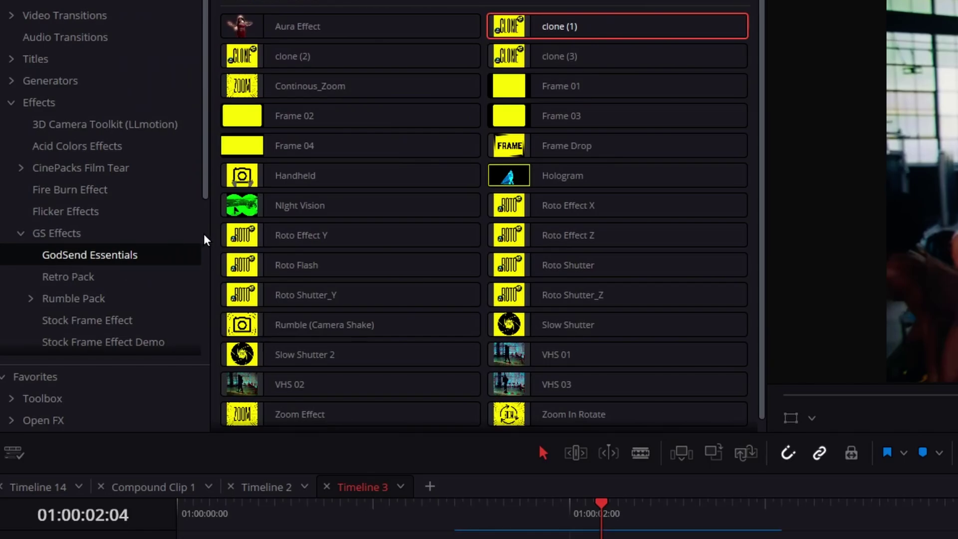
left_click_drag(207, 239, 145, 239)
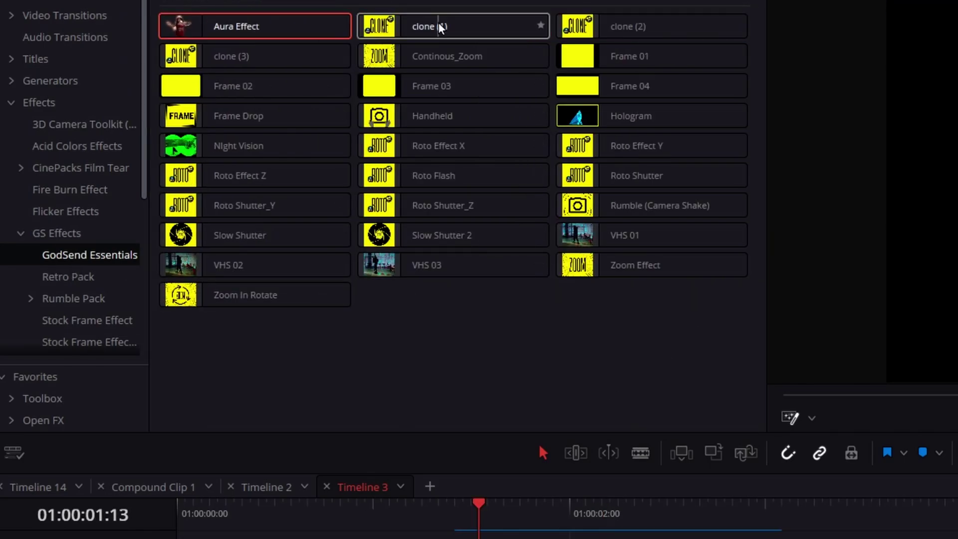
left_click(440, 27)
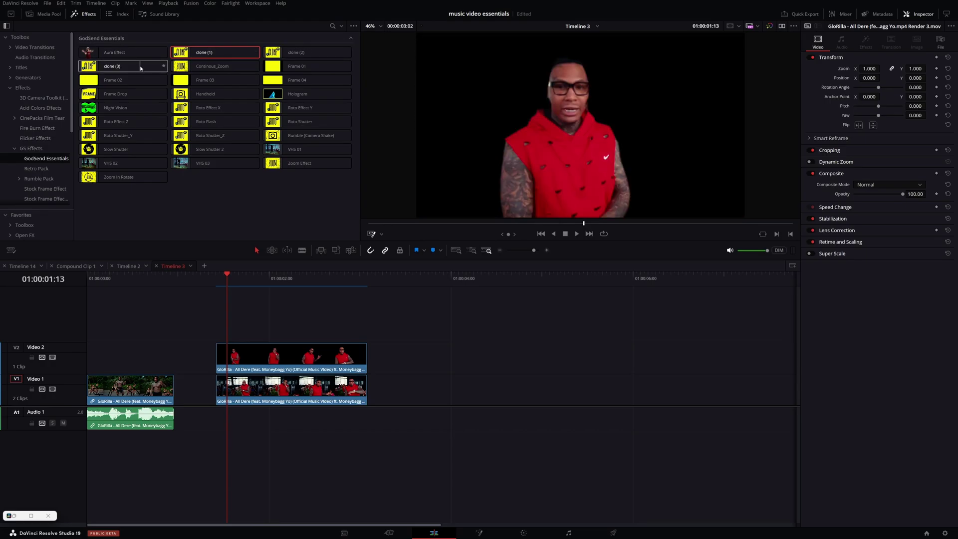
left_click_drag(141, 68, 222, 352)
left_click_drag(227, 291, 280, 289)
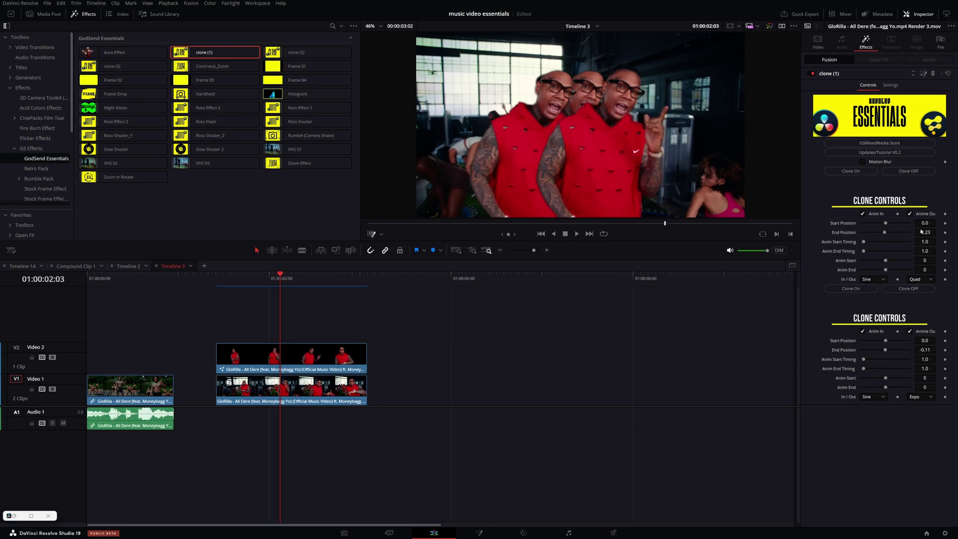
- Turn the effect's second clone off and back on
left_click(909, 289)
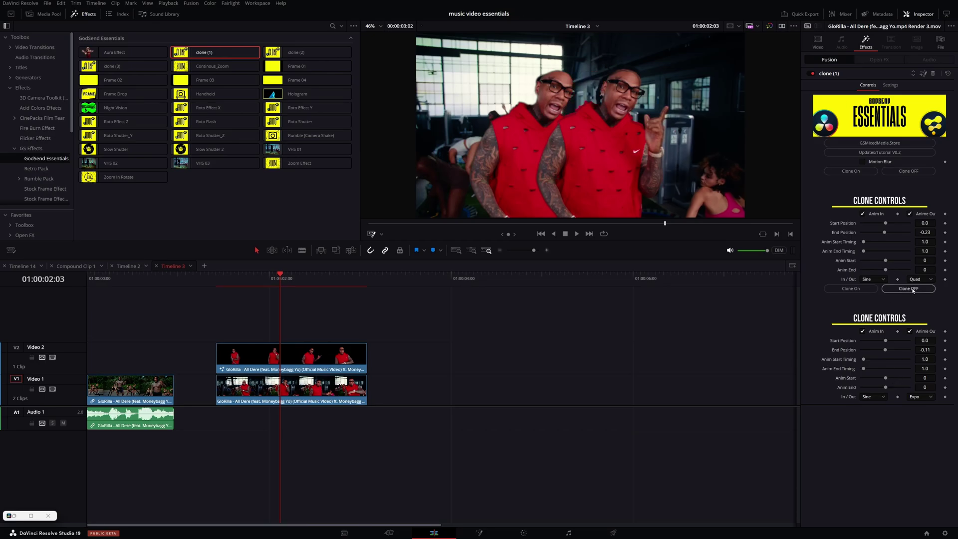
left_click(855, 289)
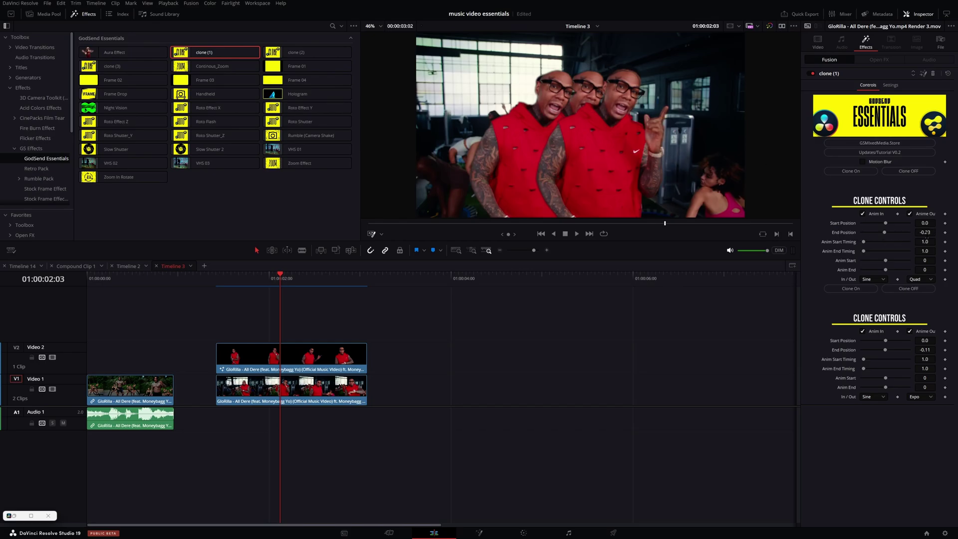
- Set the first clone's End Position to -0.36 and the second clone's to 0.33, and play the clip from its start
left_click_drag(925, 232, 944, 232)
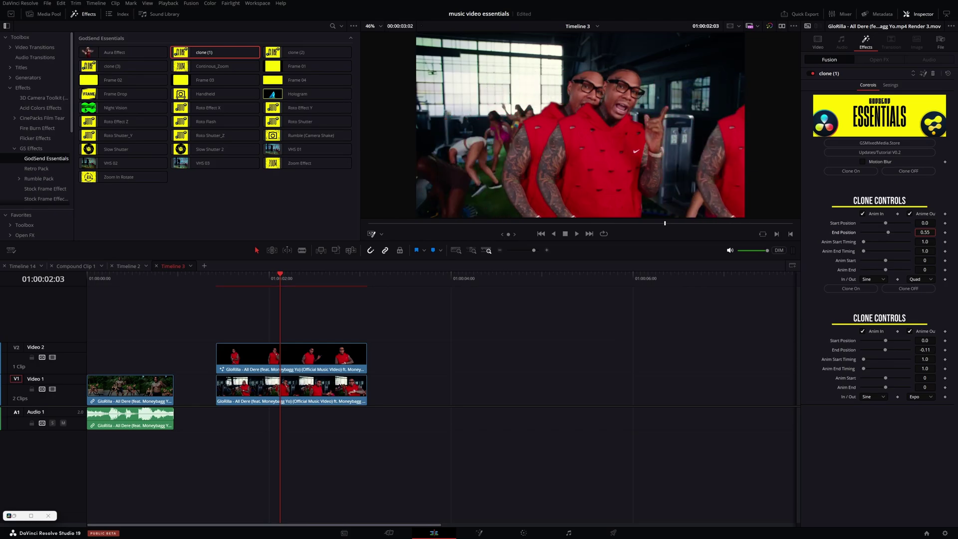
left_click_drag(280, 274, 303, 276)
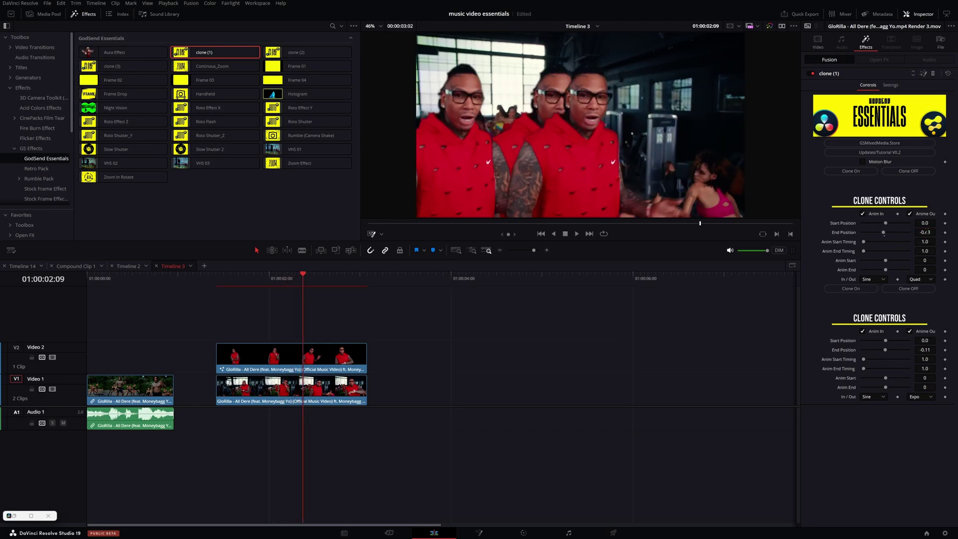
left_click_drag(925, 232, 928, 231)
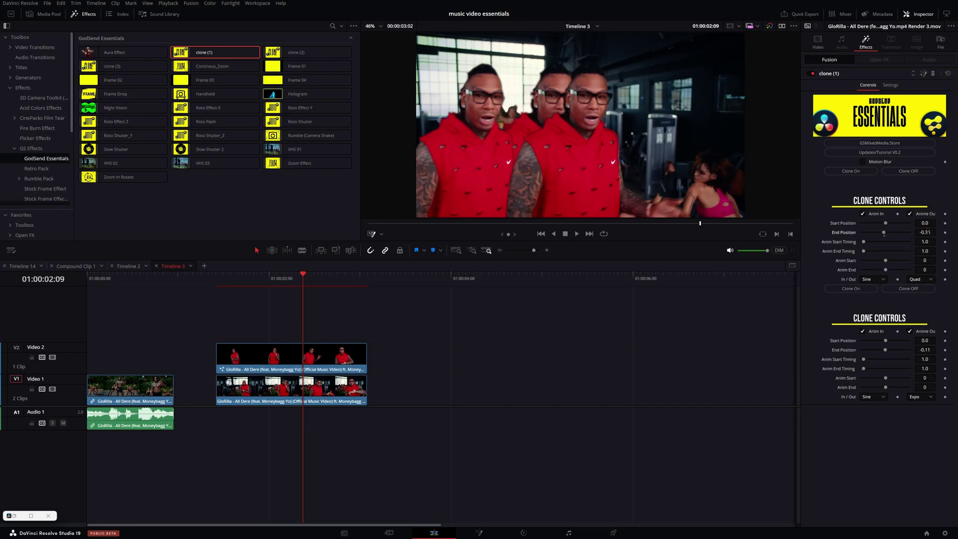
left_click_drag(917, 351, 931, 350)
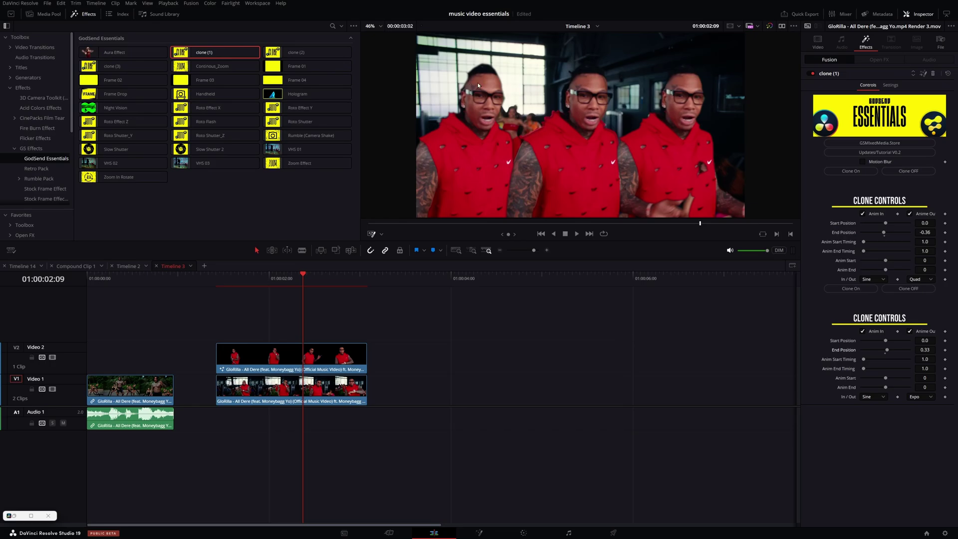
left_click(216, 280)
key("space")
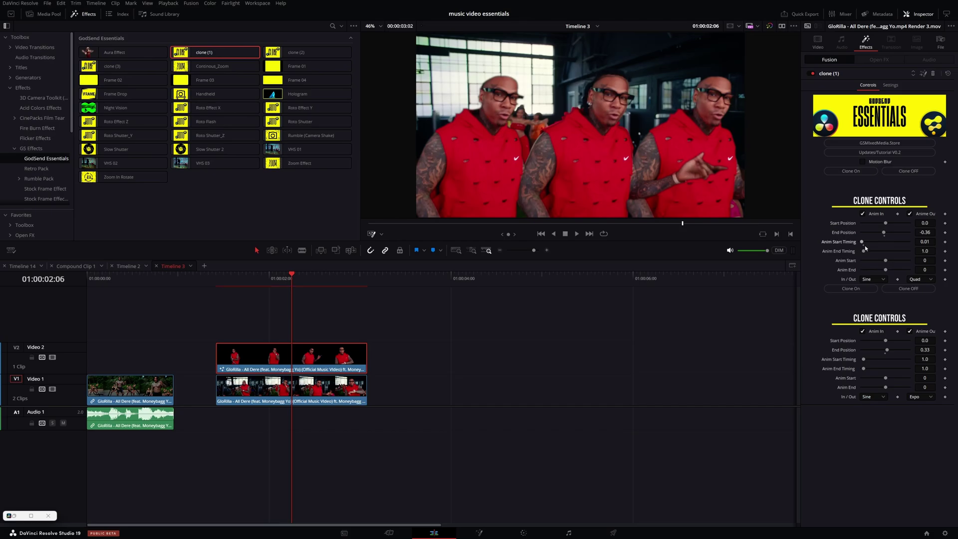
- Set the first clone's Anim Start Timing to 13.19 and preview the animation from the clip's start
left_click_drag(863, 243, 887, 244)
left_click(216, 274)
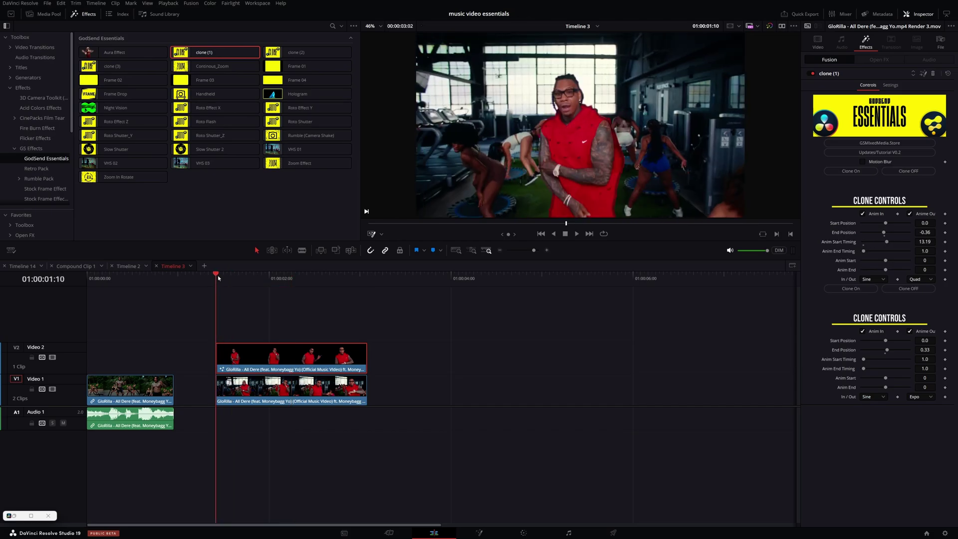
key("space")
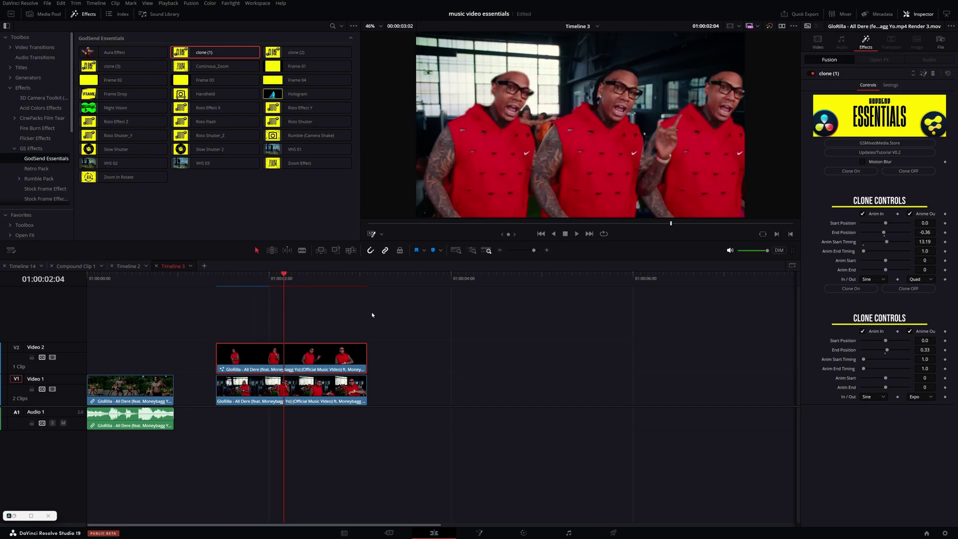
left_click(244, 280)
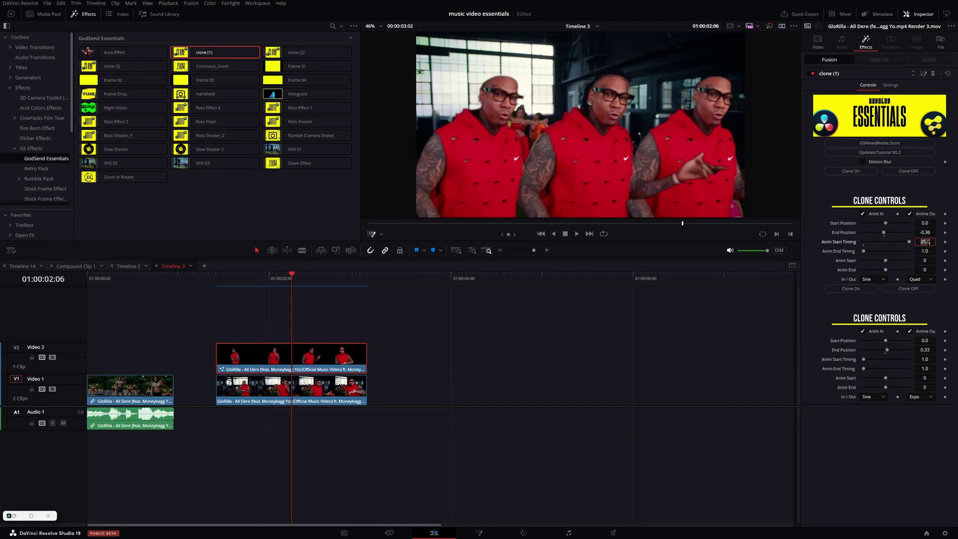
- Set the first clone's Anim Start Timing to 24 and return to the clip's start
type("24")
key("Tab")
left_click(219, 279)
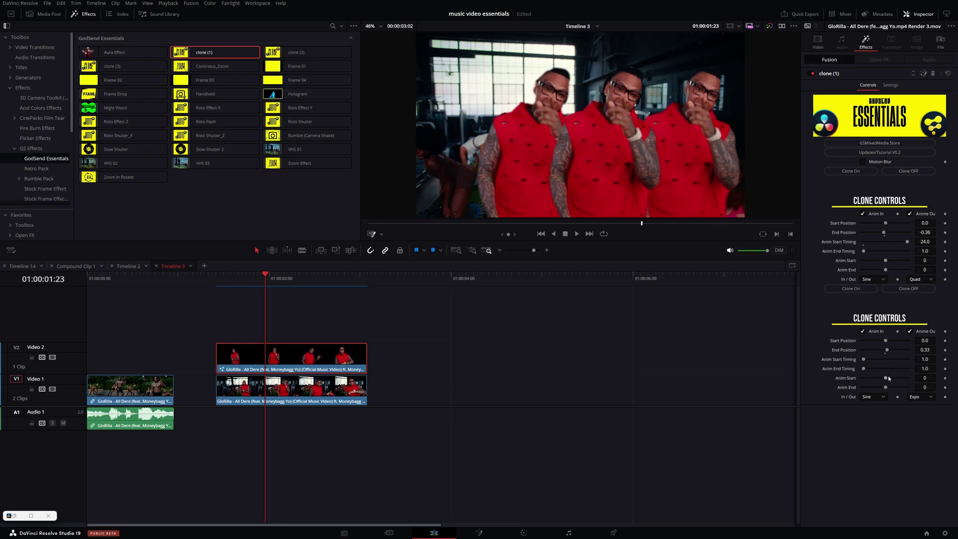
- Set the second clone's Anim Start to 26 and play back the delayed entrance
left_click_drag(887, 380, 900, 380)
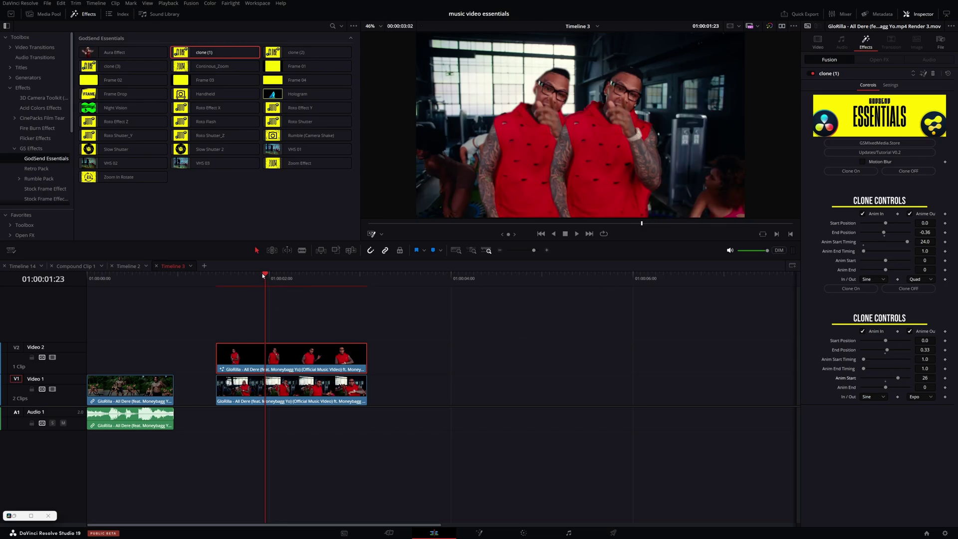
key("space")
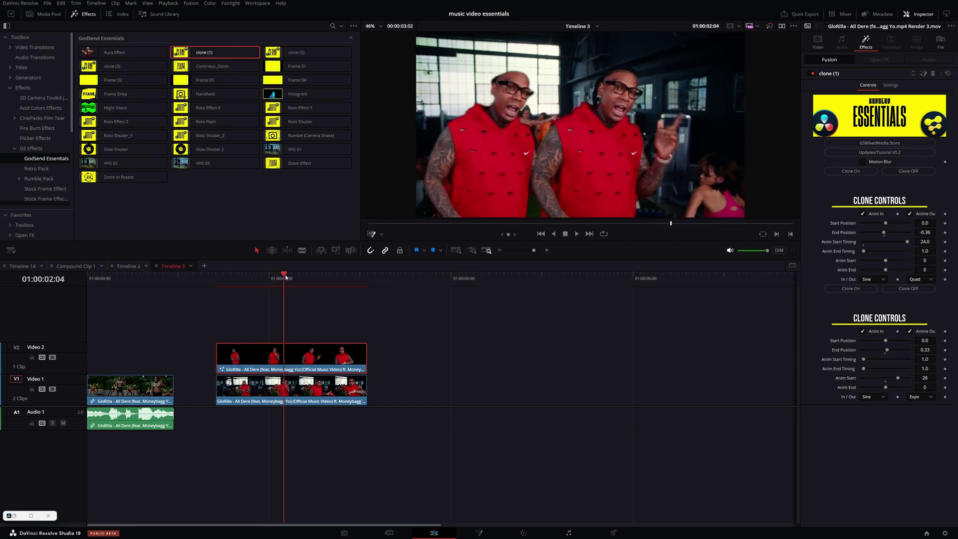
- Disable the out animation on both clones and scrub ahead to 01:00:02:17
left_click(910, 331)
left_click(909, 214)
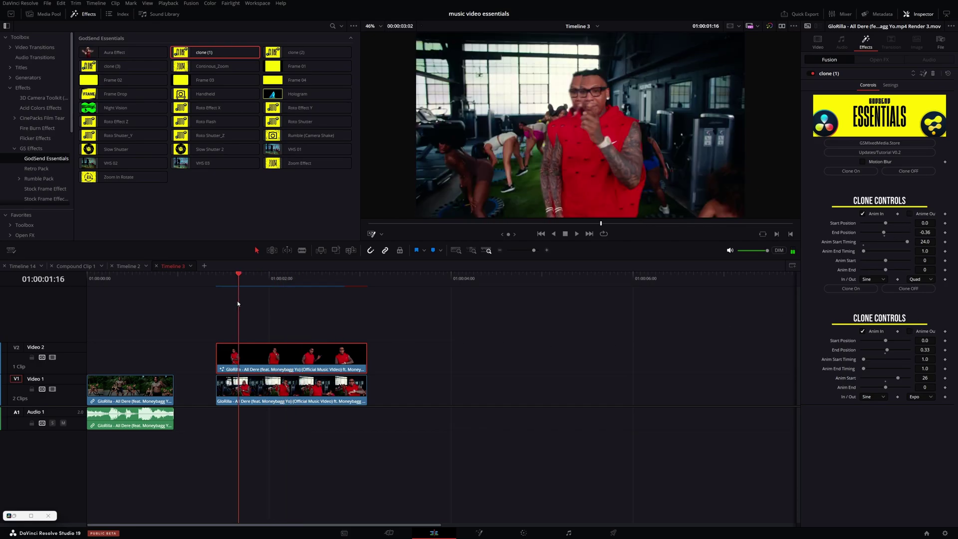
mouse_move(302, 292)
left_mouse_down()
mouse_move(265, 297)
mouse_move(359, 291)
mouse_move(333, 291)
left_mouse_up()
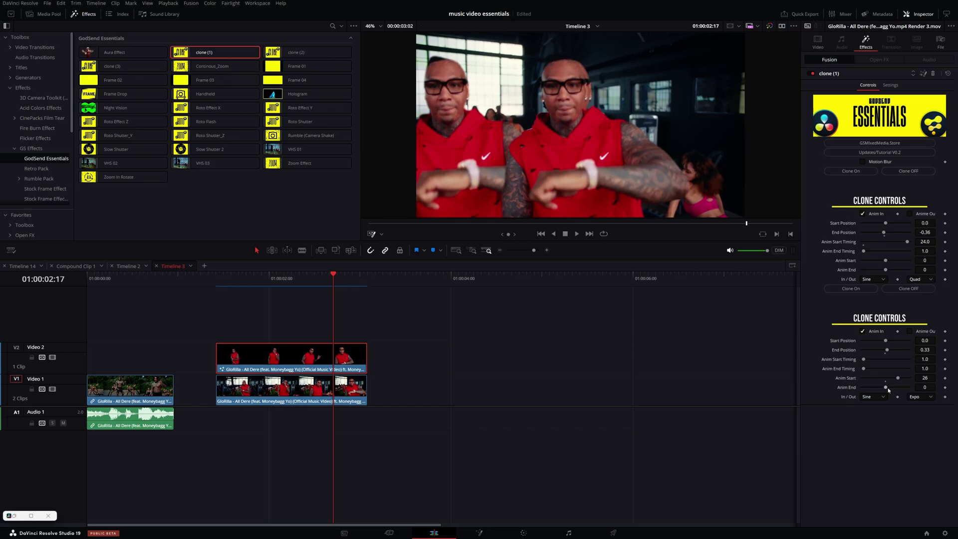
- Set the second clone's Anim End to 25 and Anim End Timing to 18.11, and enable the out animation on both clones
left_click_drag(887, 388, 895, 368)
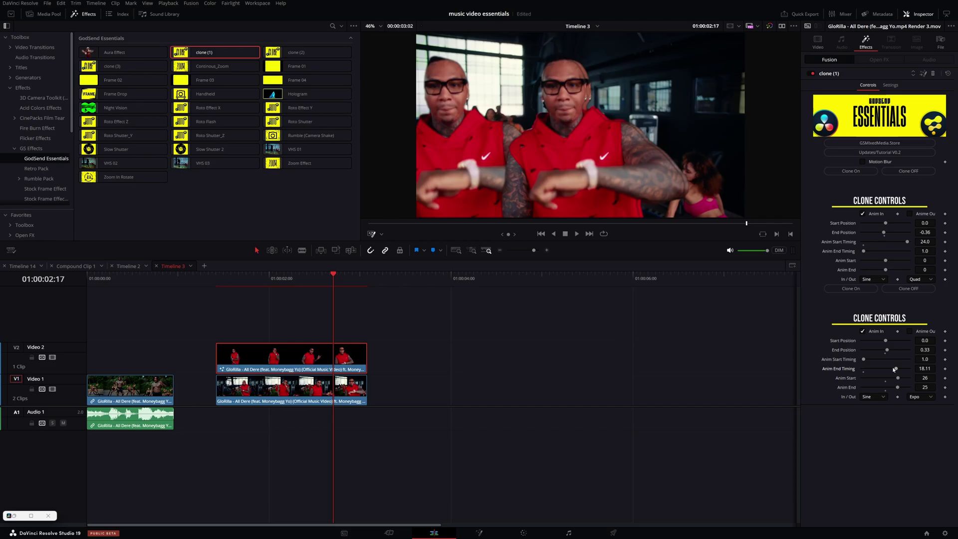
left_click(909, 331)
left_click(910, 214)
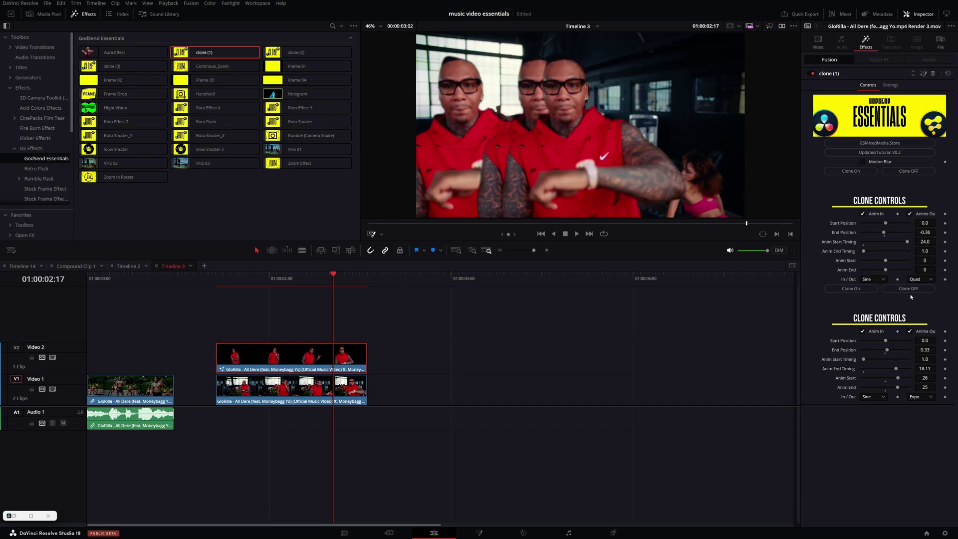
- Set the first clone's Anim End Timing to 24 and play back the clone animation
type("24")
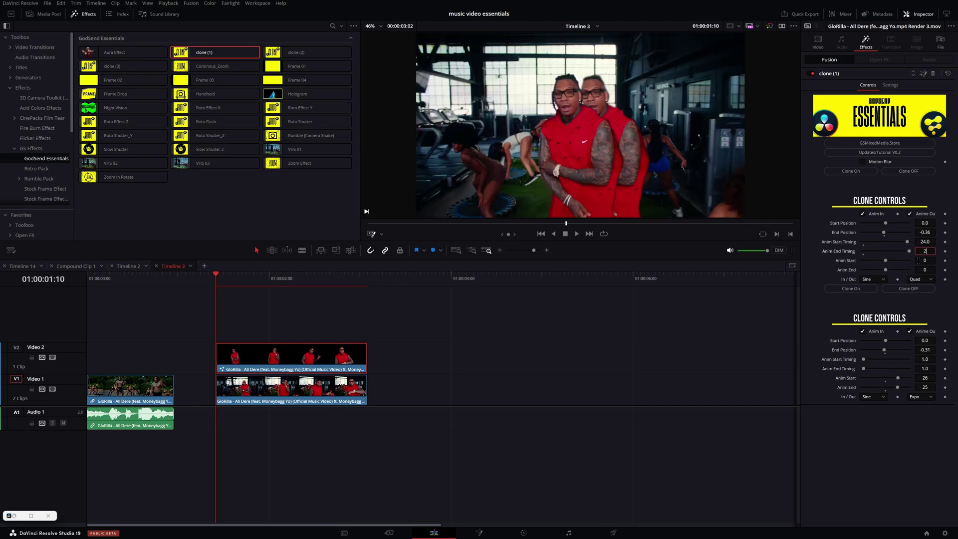
left_click(919, 260)
left_click(454, 346)
key("space")
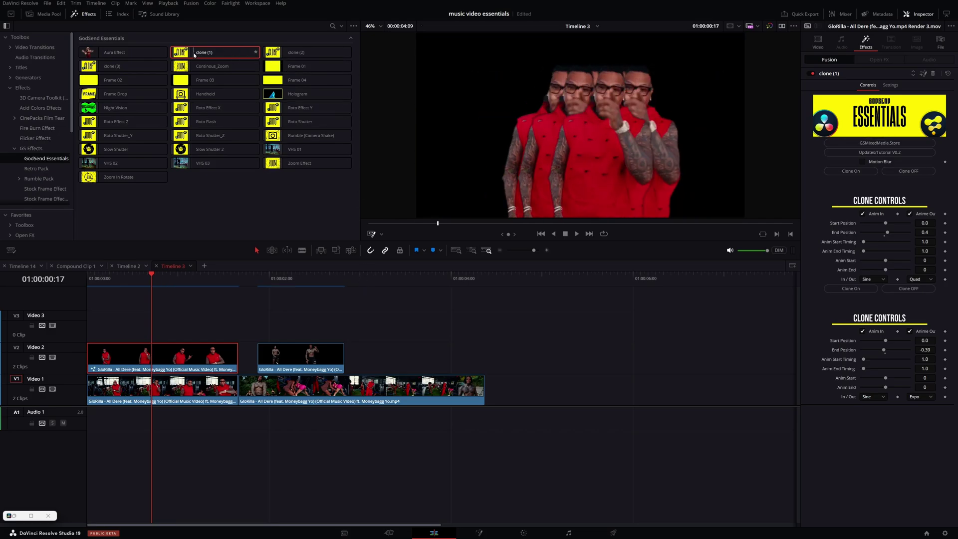
- Add another clone (1) effect to the first Video 2 clip and locate its Render Cache Fusion Effect Filter option
mouse_move(214, 52)
left_mouse_down()
mouse_move(216, 156)
mouse_move(150, 329)
mouse_move(164, 354)
left_mouse_up()
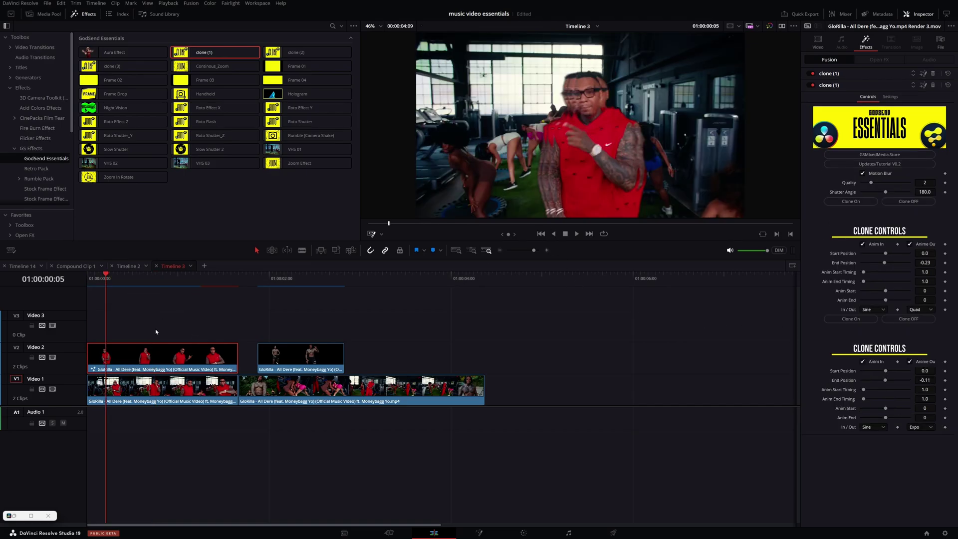
right_click(171, 356)
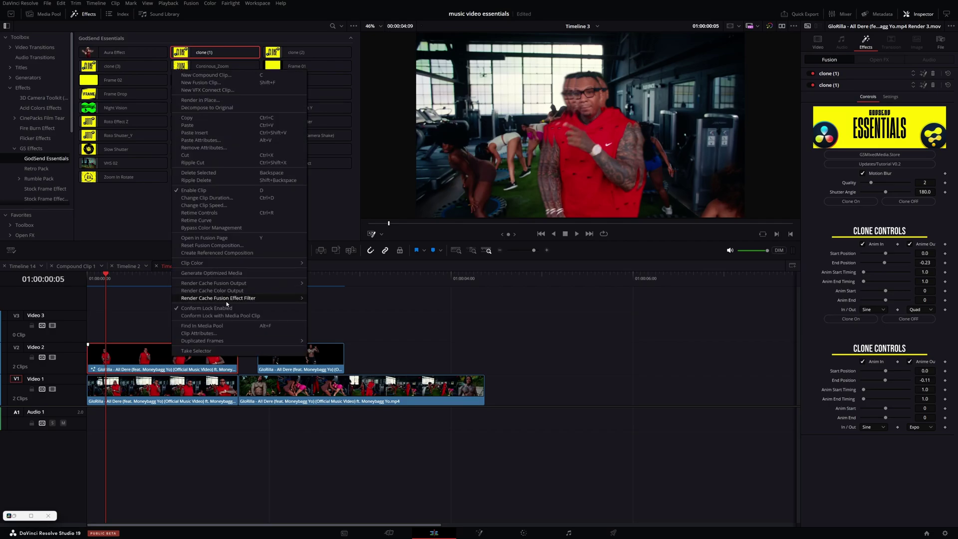
mouse_move(225, 302)
right_click(183, 361)
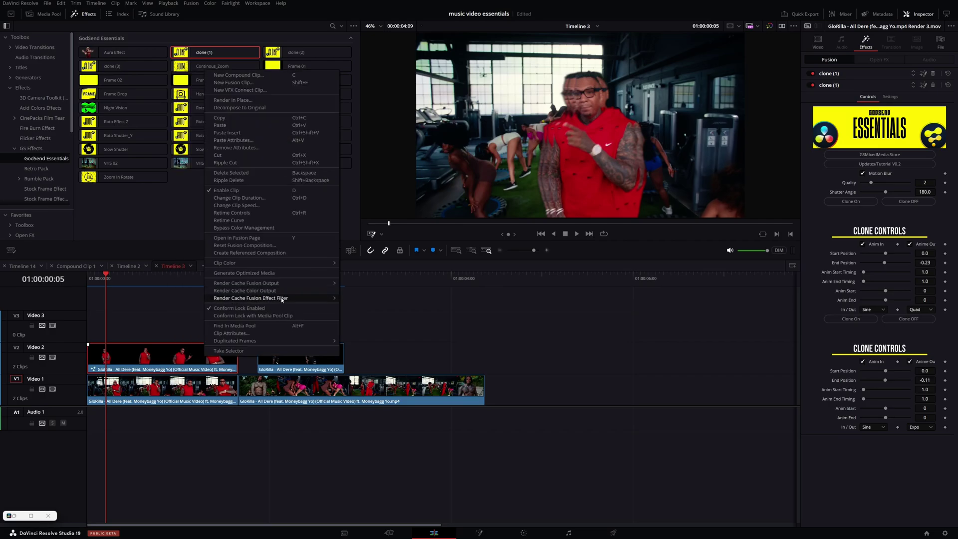
mouse_move(252, 303)
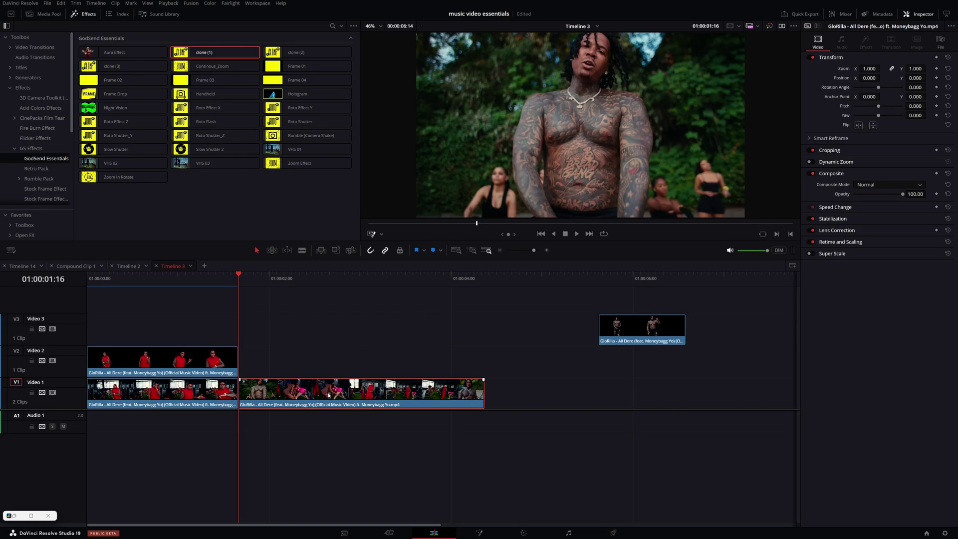
- Turn the second clip on Video 1 into a freeze frame through its clip speed settings
key("r")
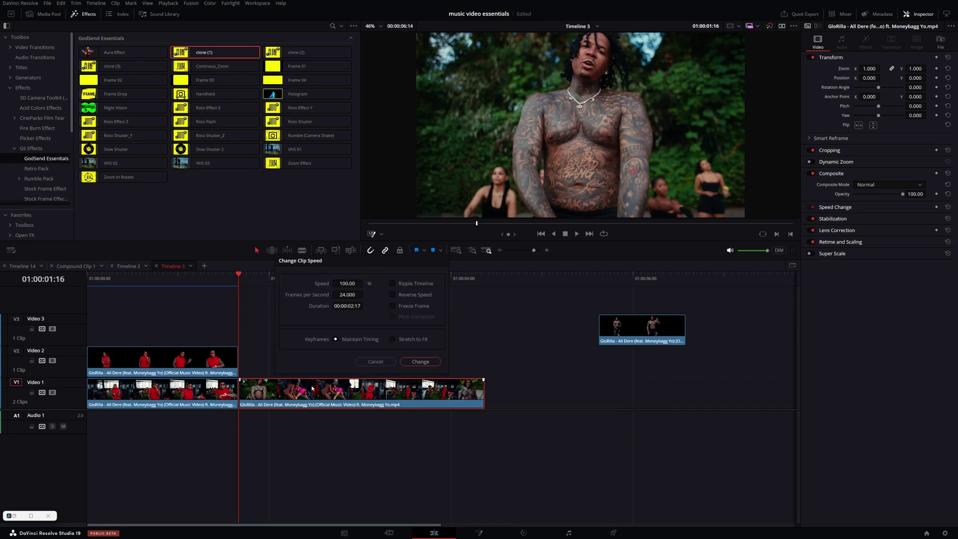
left_click(392, 305)
left_click(420, 361)
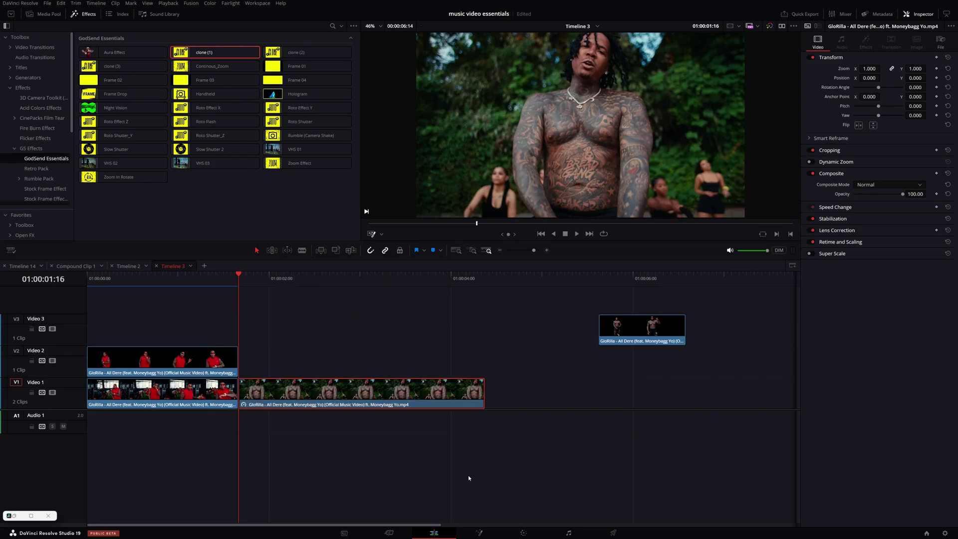
- Open the frozen clip's Fusion composition and add a Polygon mask to the MediaIn1 node
left_click(485, 533)
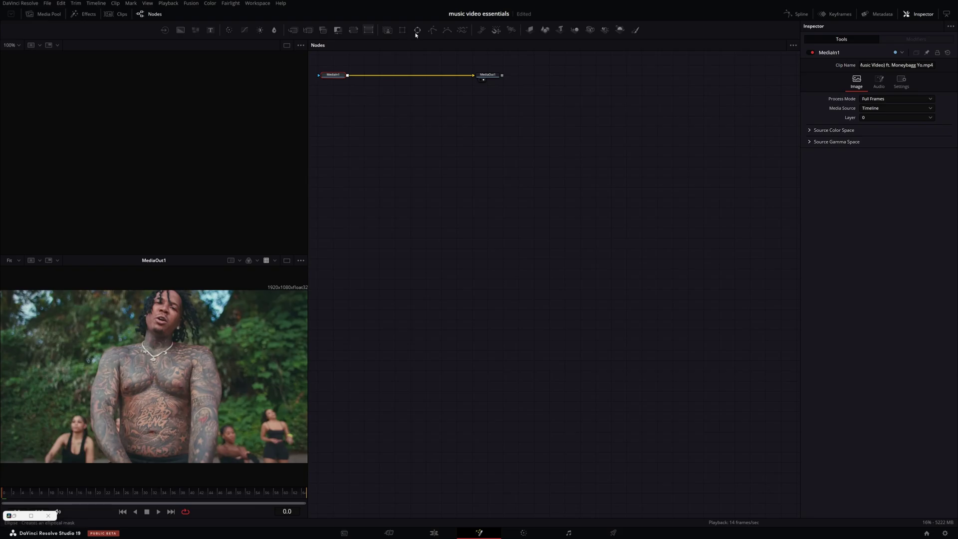
left_click(432, 30)
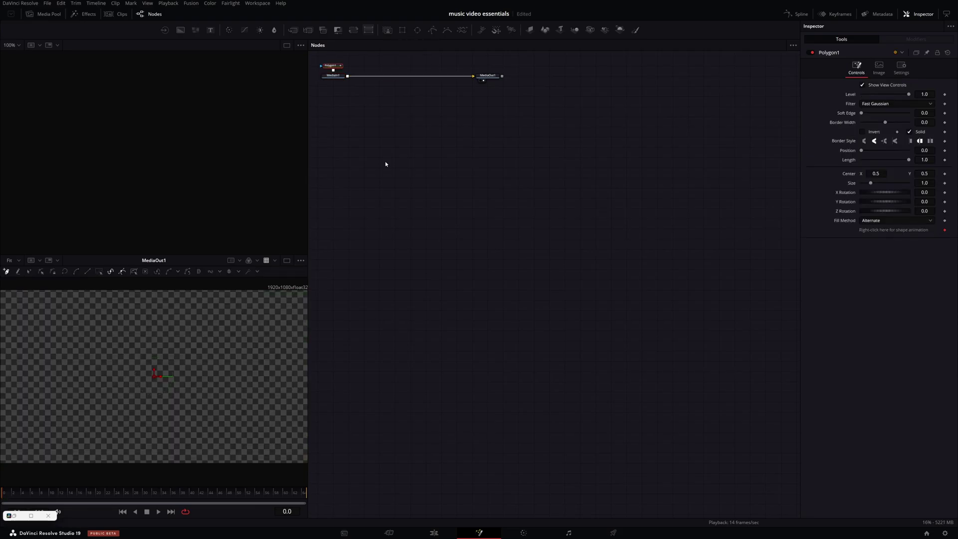
- Trace a polygon mask around the shirtless performer's head and body in the frozen frame, inverting the mask while drawing
left_click(862, 132)
left_click(218, 403)
left_click(220, 359)
left_click(210, 349)
left_click(184, 337)
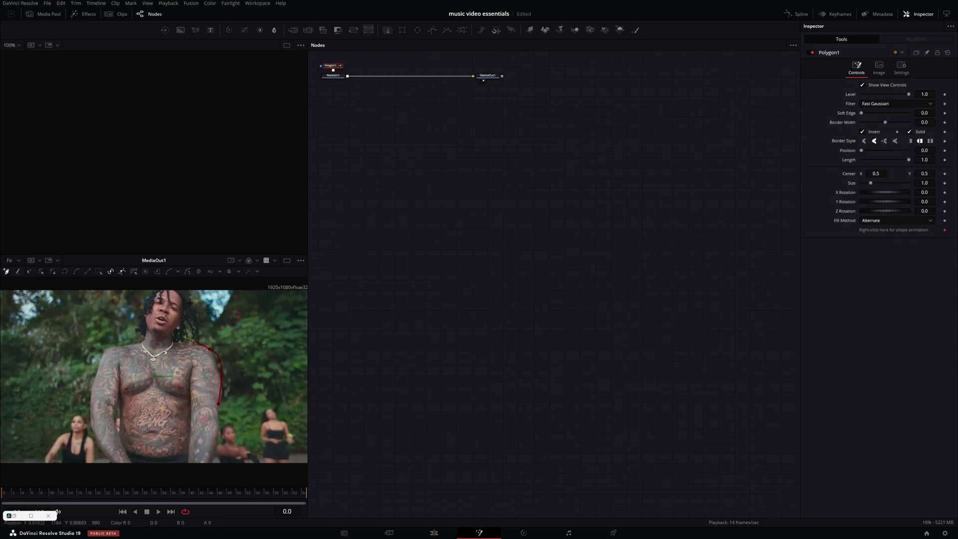
left_click(190, 298)
left_click(174, 291)
left_click(138, 306)
left_click(130, 335)
left_click(93, 355)
left_click(81, 390)
left_click(81, 408)
left_click(84, 442)
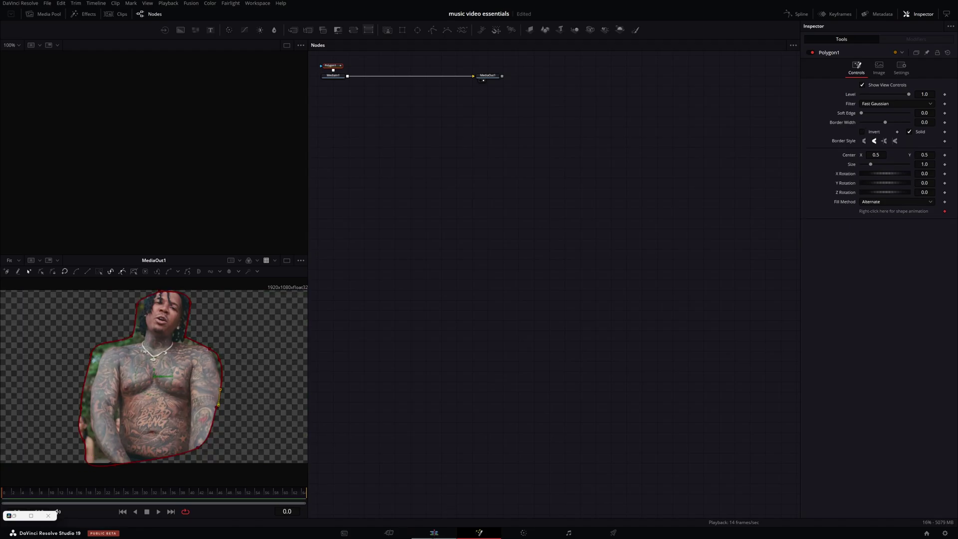
- Copy the masked freeze-frame clip from the Edit timeline's Video 1 to Video 3, set its duration to 1s and end it at the playhead
left_click(434, 534)
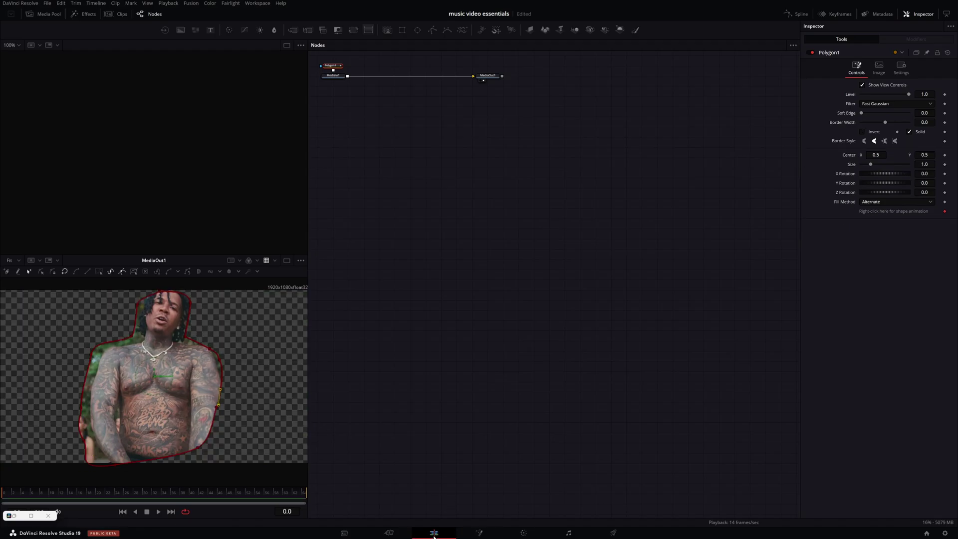
left_click_drag(292, 395, 182, 338)
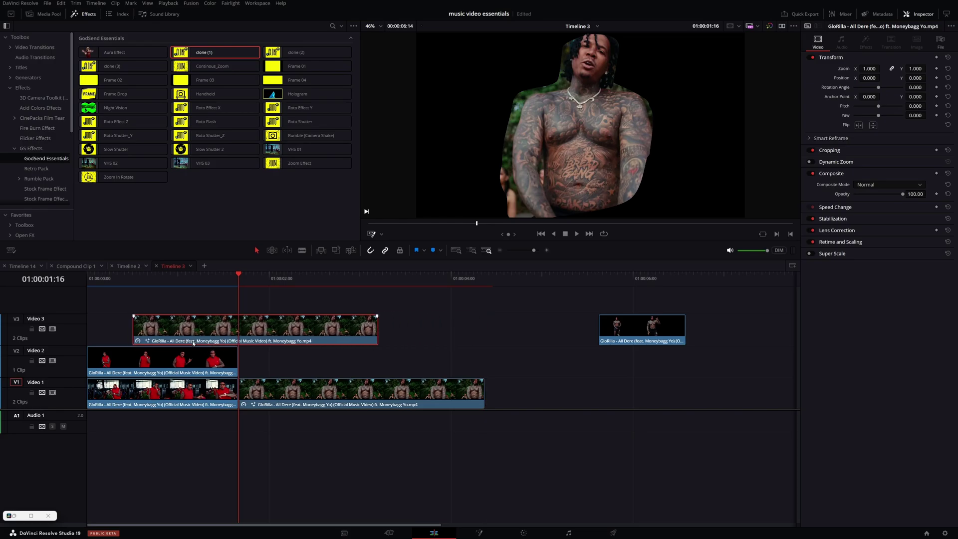
key("ctrl+d")
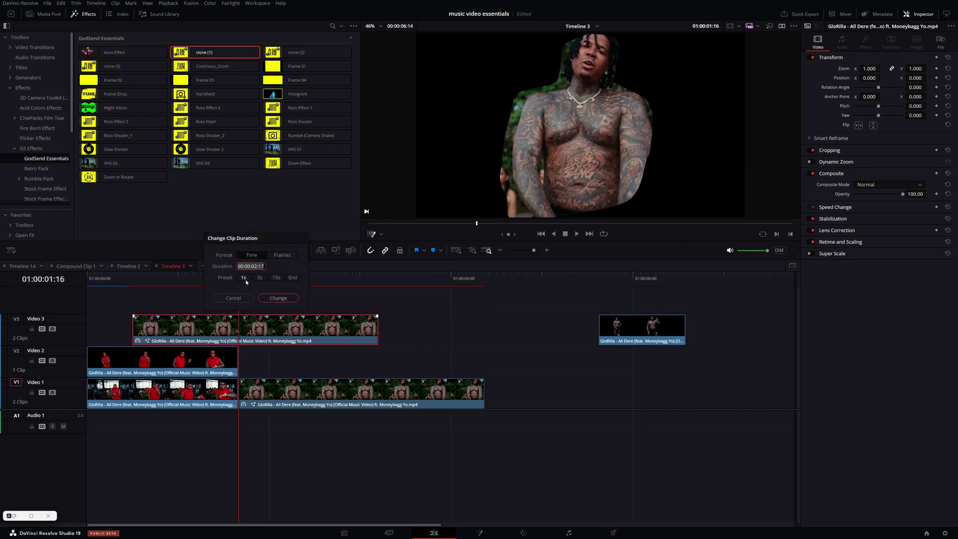
left_click(243, 277)
left_click(289, 300)
left_click_drag(218, 333, 234, 333)
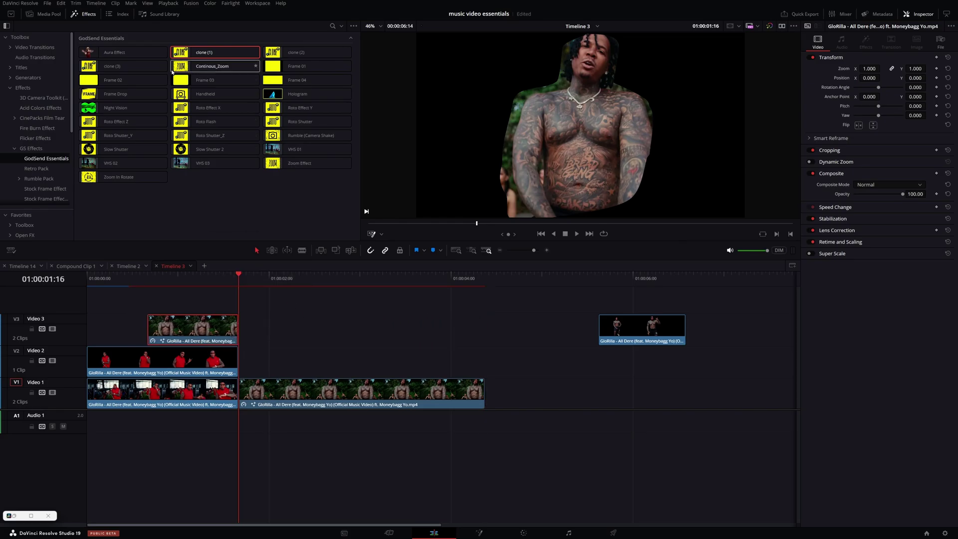
- Apply the Roto Effect X effect to the masked Video 3 clip and play back its slide-in animation
left_click(220, 110)
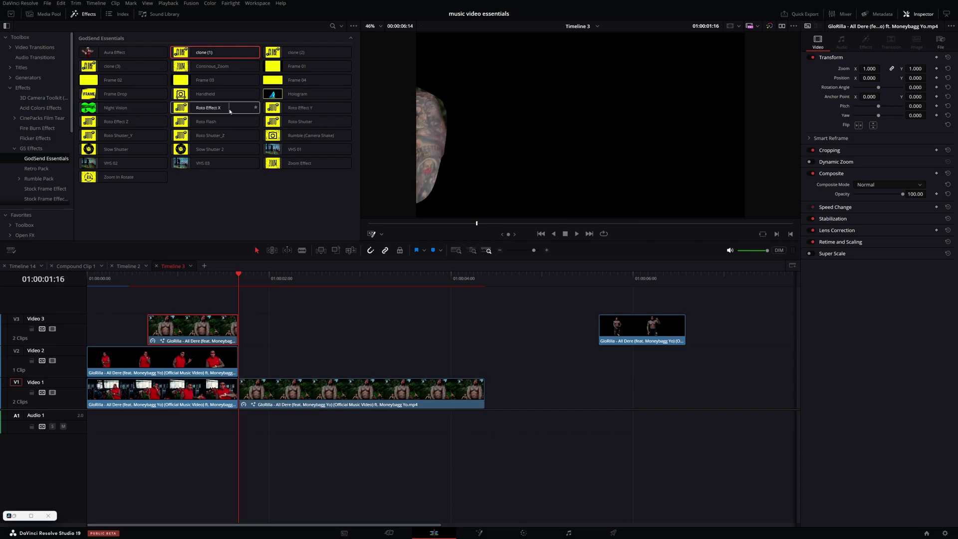
left_click_drag(211, 110, 199, 329)
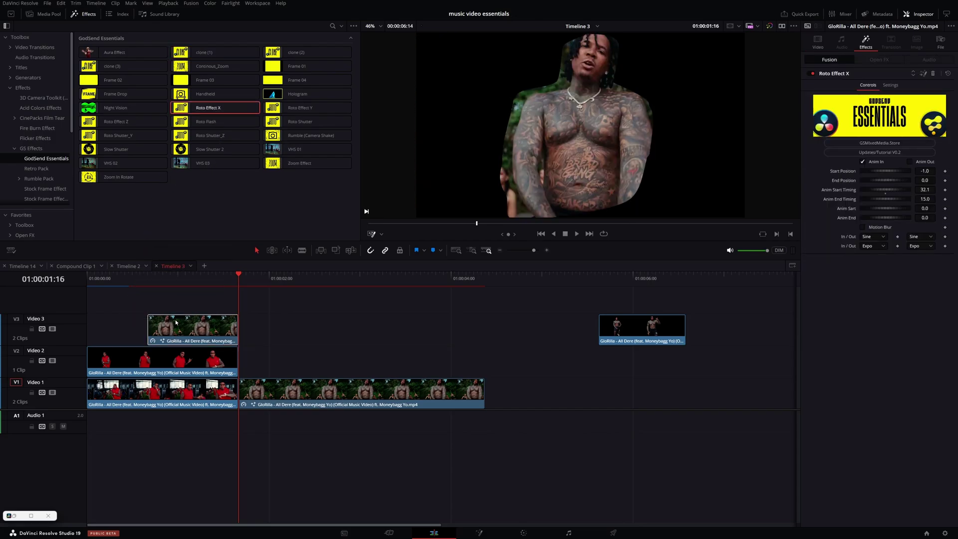
left_click(122, 278)
key("space")
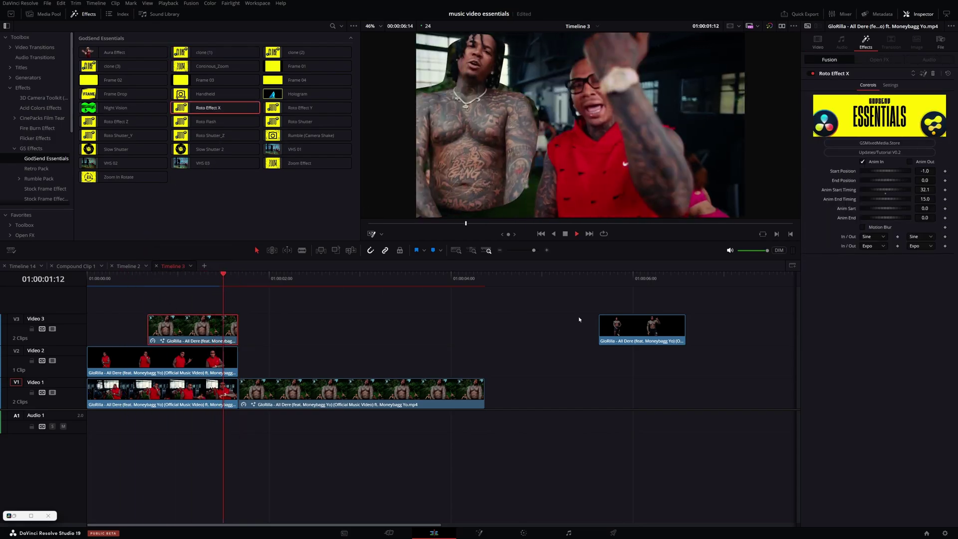
key("space")
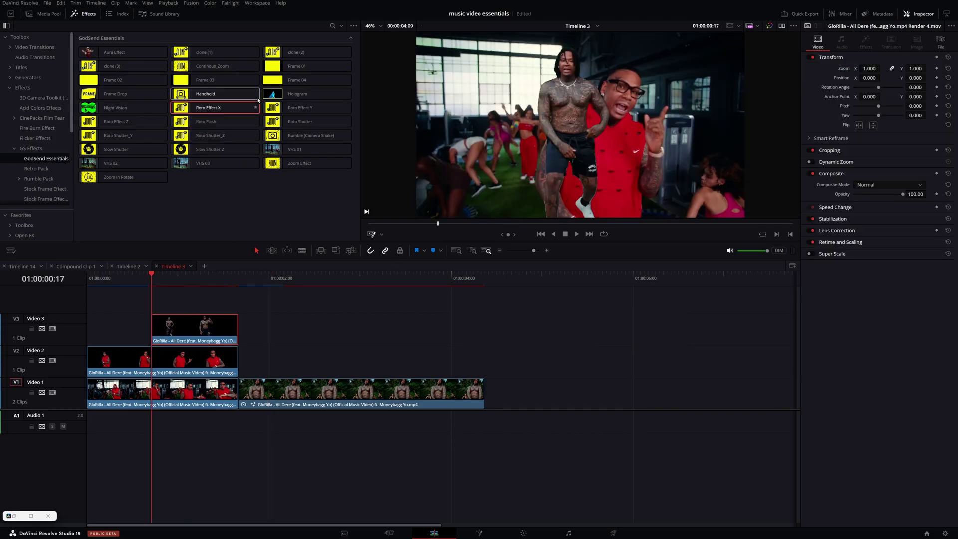
- Apply the Roto Effect Y effect to the Video 3 clip and play back its vertical entrance
left_click_drag(302, 107, 198, 330)
key("space")
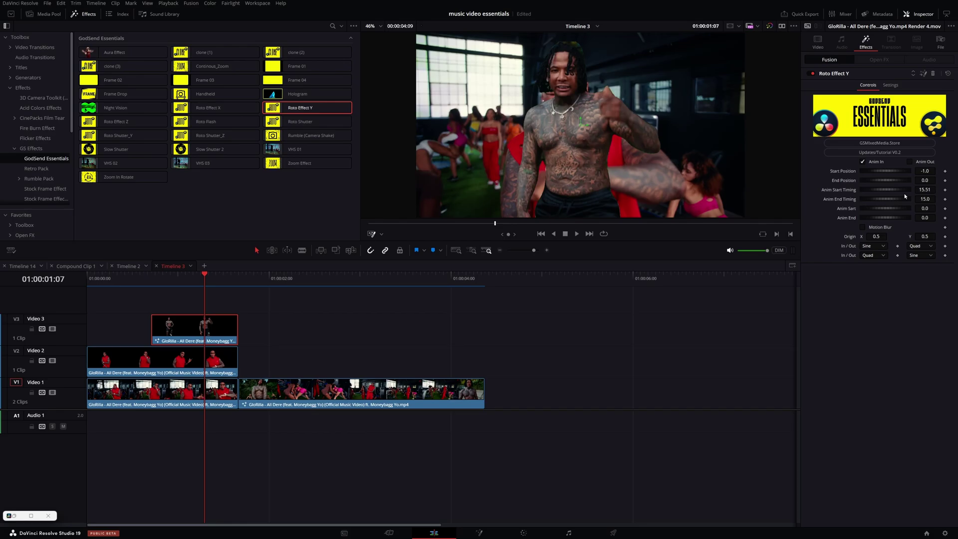
left_click(159, 282)
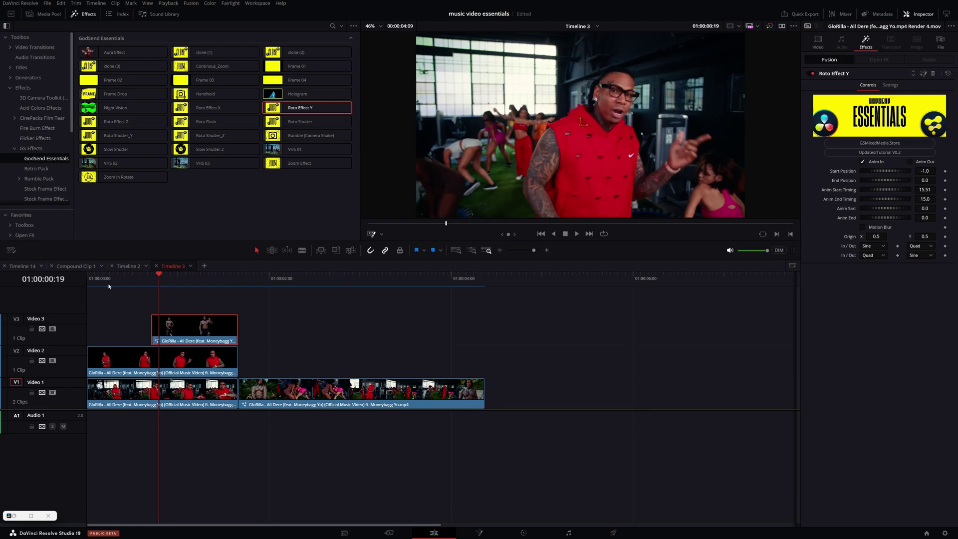
left_click_drag(152, 276, 208, 279)
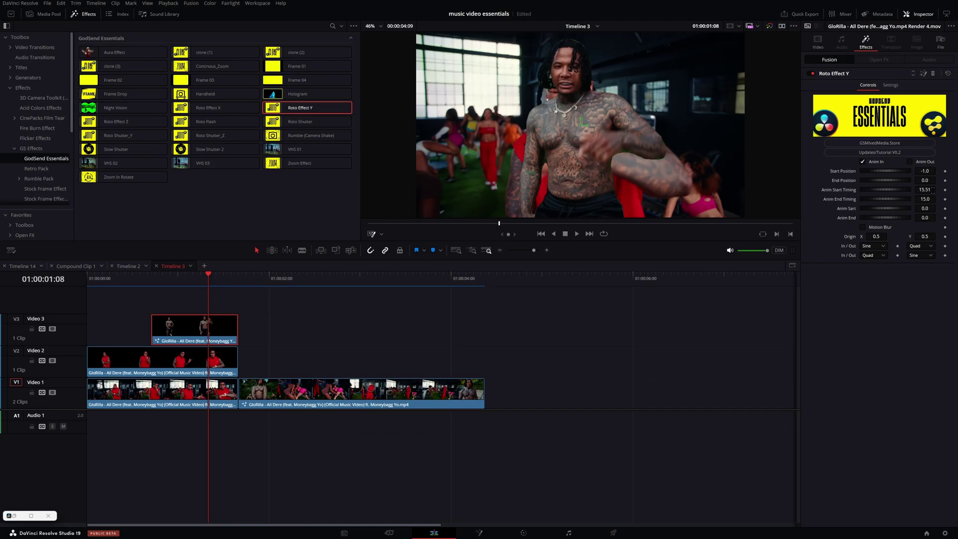
left_click(931, 190)
key("space")
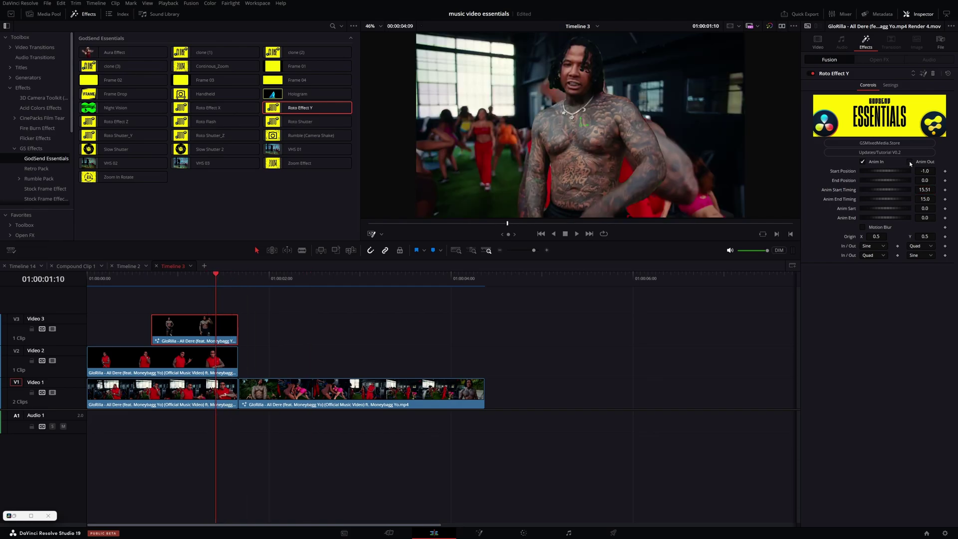
- Try enabling Anim Out on Roto Effect Y and preview the clip's exit animation
left_click(910, 163)
mouse_move(205, 272)
left_mouse_down()
mouse_move(158, 279)
mouse_move(196, 285)
left_mouse_up()
key("space")
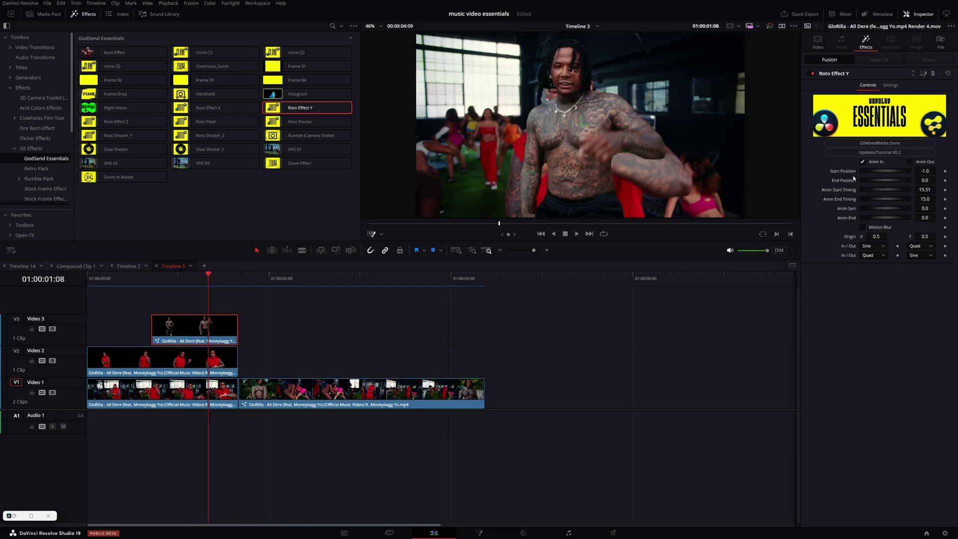
- Set Roto Effect Y's Anim Start to 3.19 and its Origin X to 0.2, checking the entrance on the timeline
left_click(182, 277)
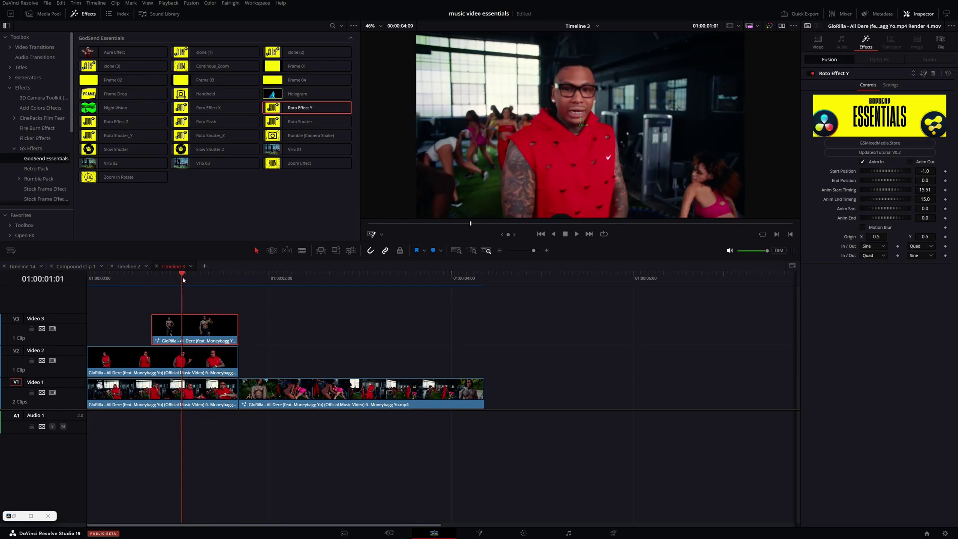
left_click_drag(183, 278, 194, 277)
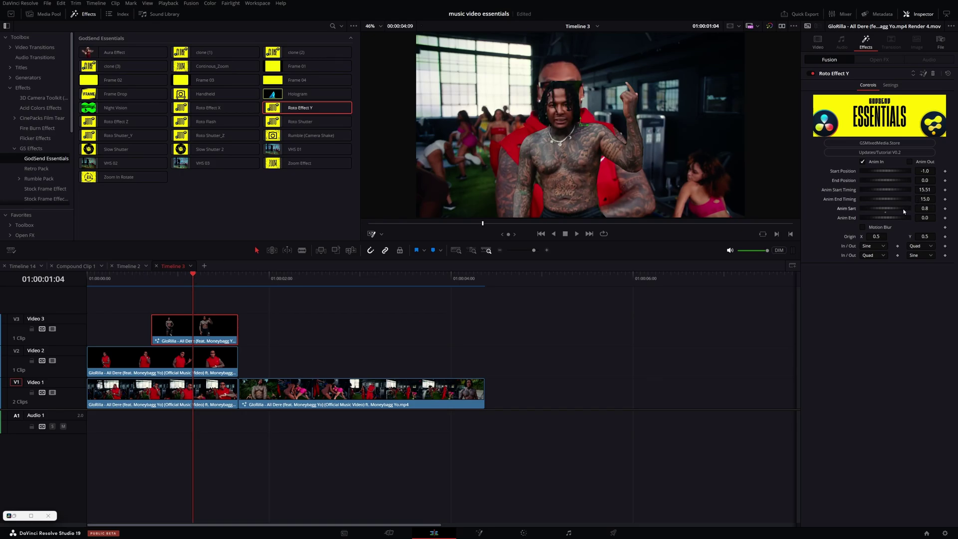
left_click_drag(903, 212, 915, 211)
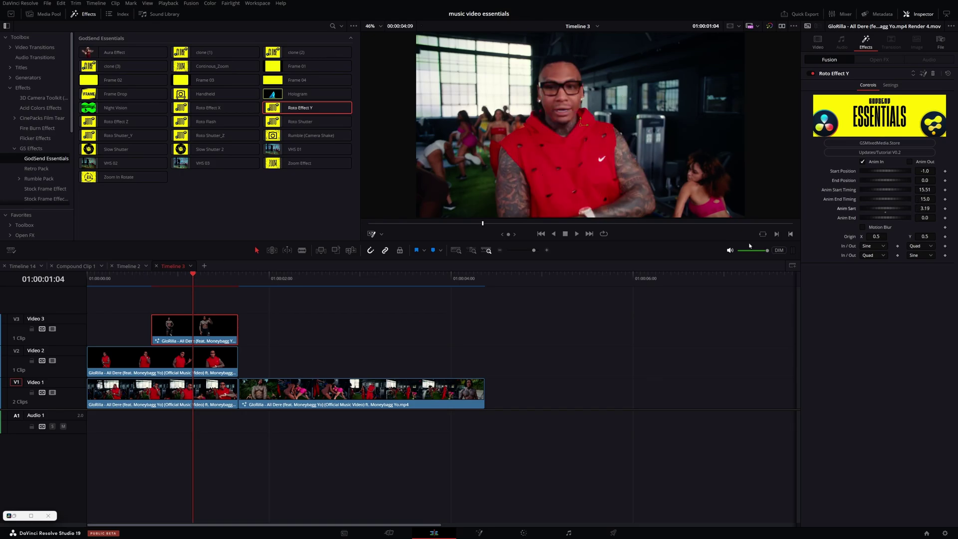
mouse_move(187, 277)
left_mouse_down()
mouse_move(150, 278)
mouse_move(232, 275)
mouse_move(174, 277)
mouse_move(212, 280)
mouse_move(193, 281)
mouse_move(200, 277)
left_mouse_up()
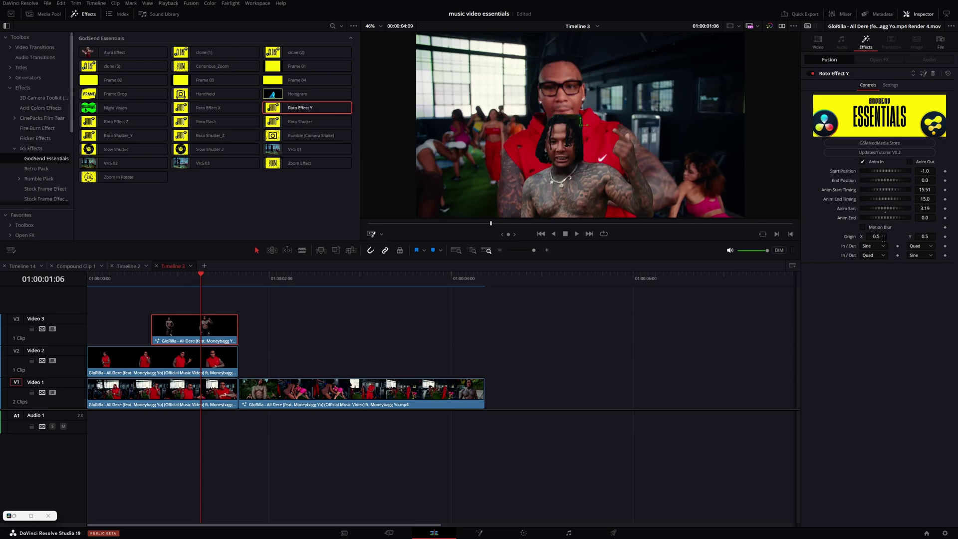
left_click_drag(885, 236, 864, 236)
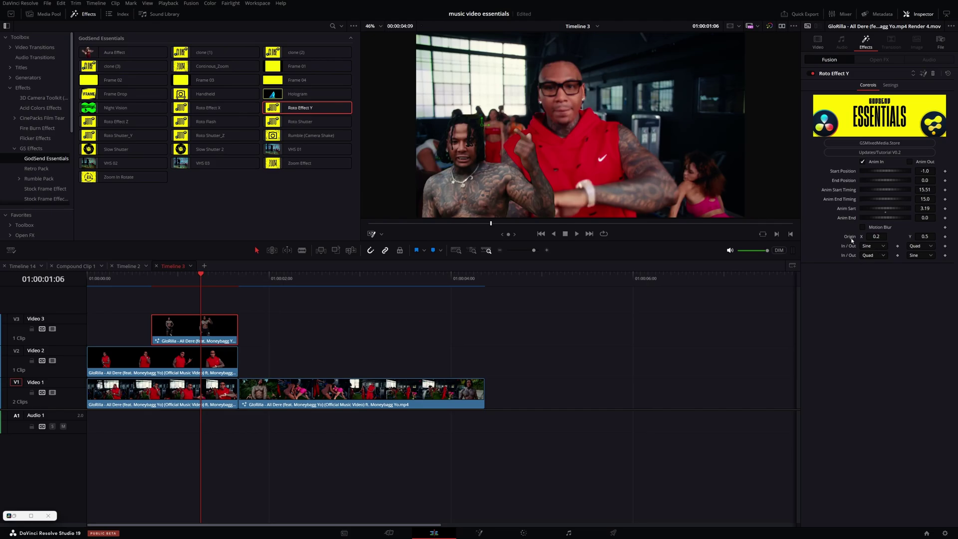
key("ctrl+s")
- Set both easing options in Roto Effect Y's first In / Out row to Elastic
left_click(884, 248)
left_click(878, 330)
left_click(919, 246)
left_click(920, 330)
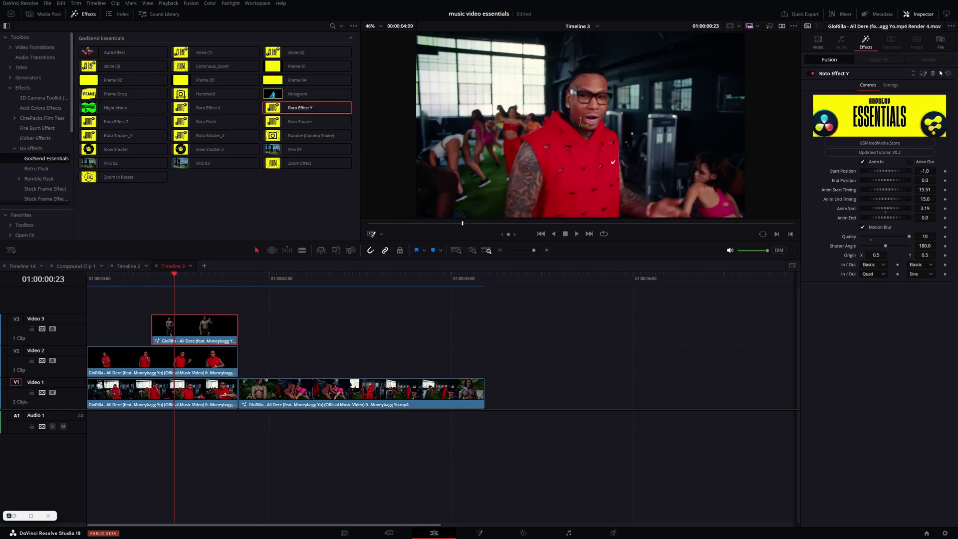
- Replace Roto Effect Y on the Video 3 clip with Roto Shutter, and replace that with Roto Shutter_Z
left_click(933, 74)
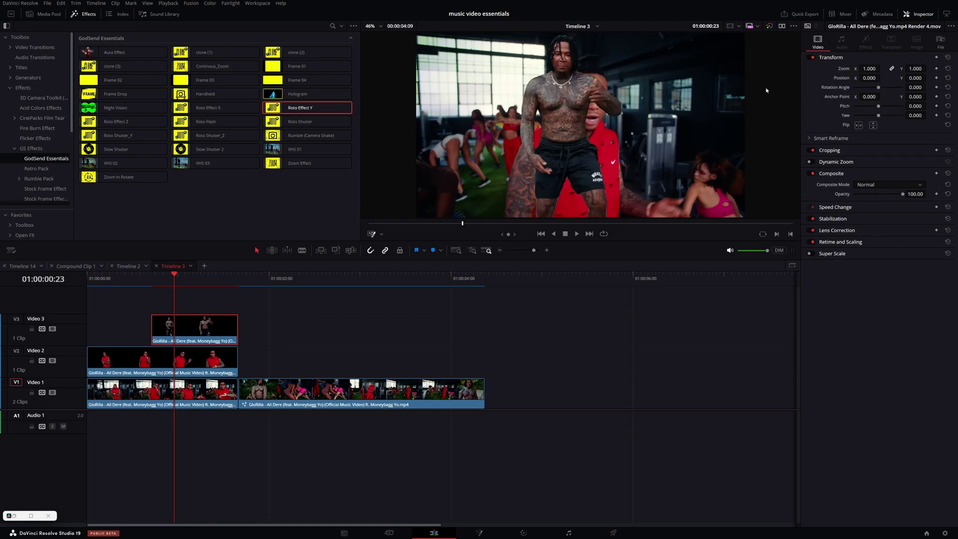
left_click_drag(306, 122, 191, 336)
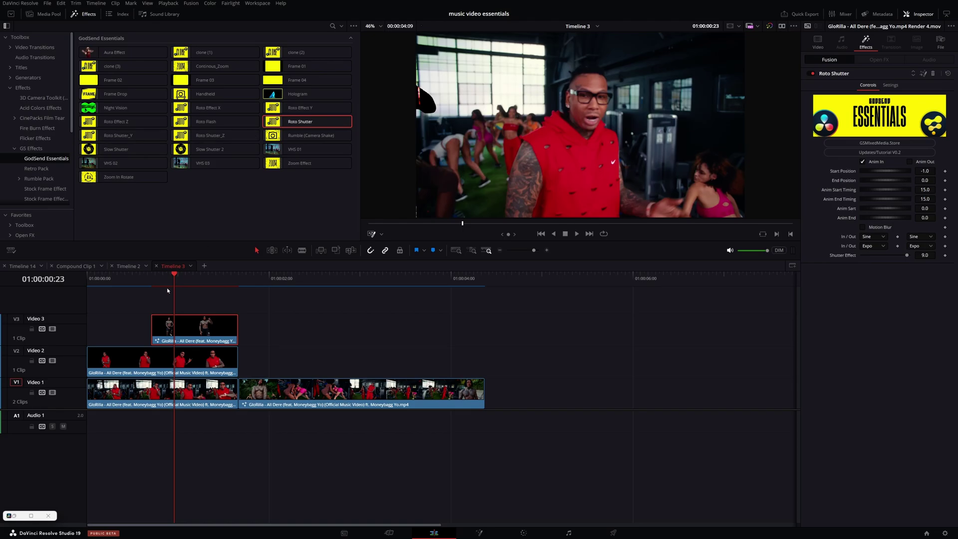
left_click(933, 73)
left_click_drag(209, 135, 204, 324)
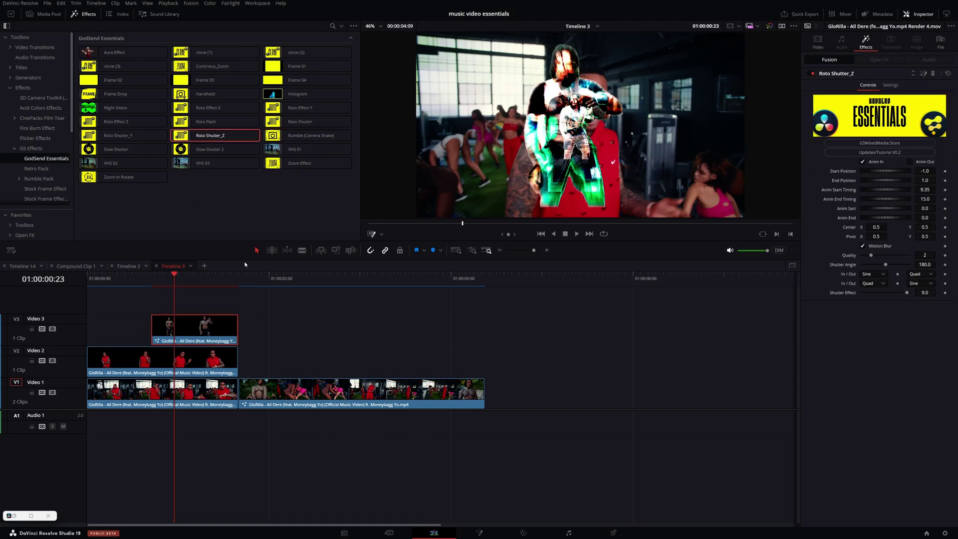
- Check the viewer's overlay options and play back the Roto Shutter_Z animation on the Video 3 clip
left_click(382, 235)
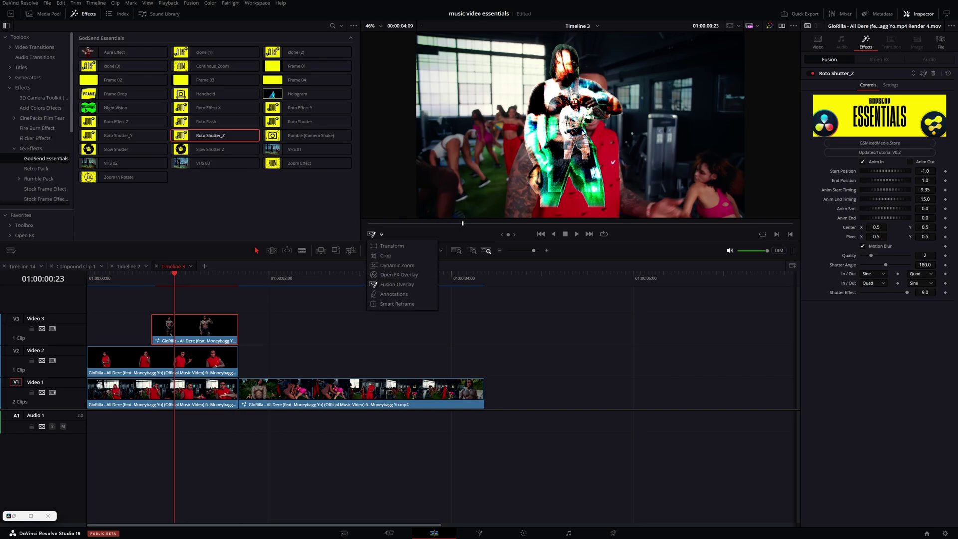
left_click(185, 282)
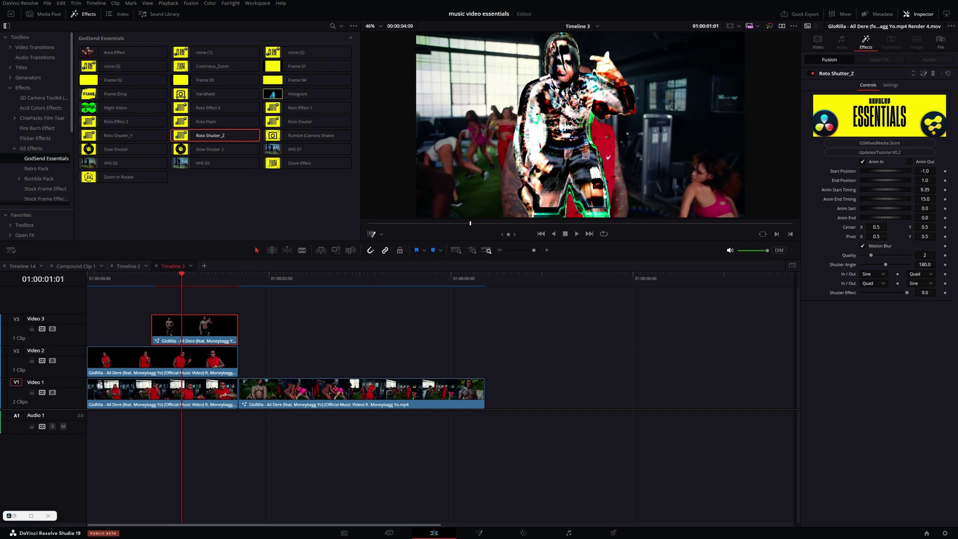
left_click(151, 283)
key("space")
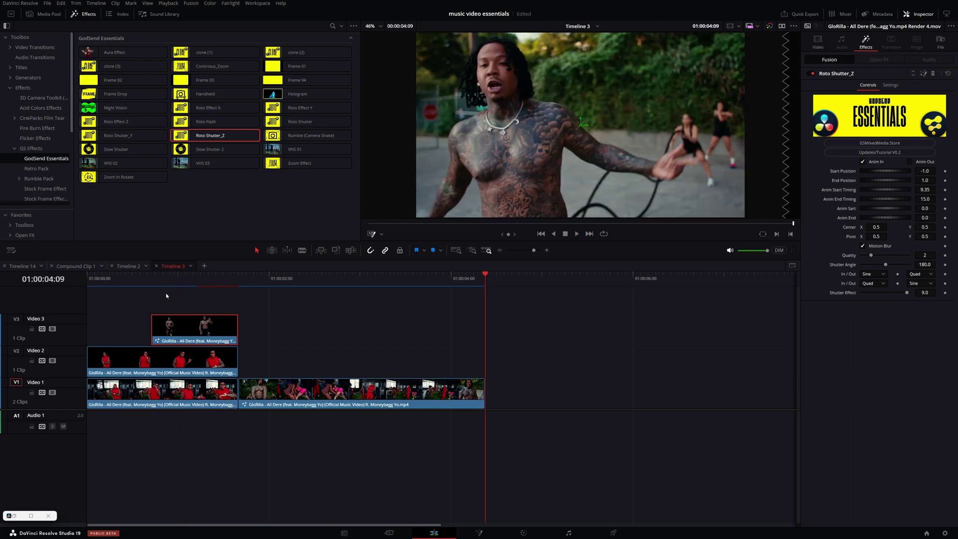
- Lower Roto Shutter_Z's Shutter Effect amount and scrub through the Video 3 clip to check the animation
left_click_drag(140, 282, 204, 285)
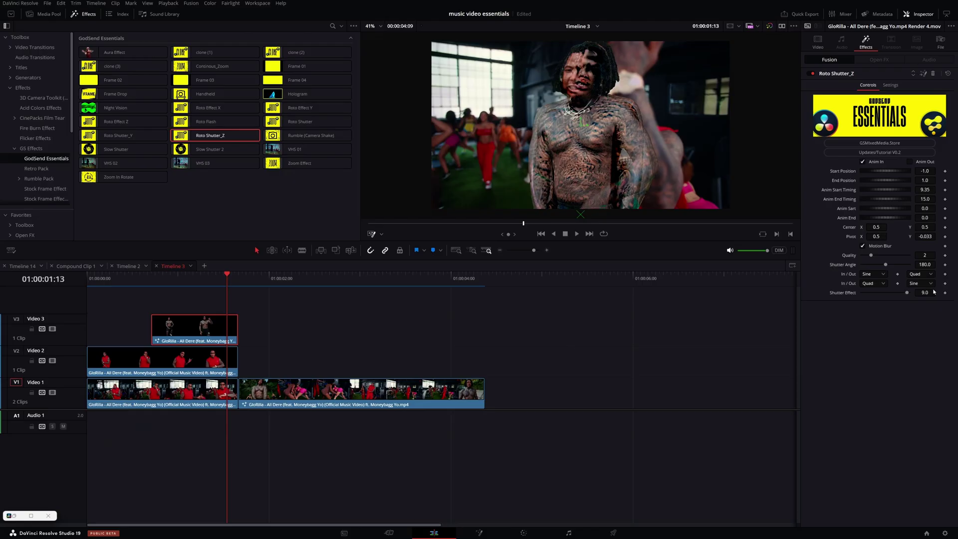
left_click_drag(906, 296, 874, 295)
left_click_drag(163, 276, 175, 280)
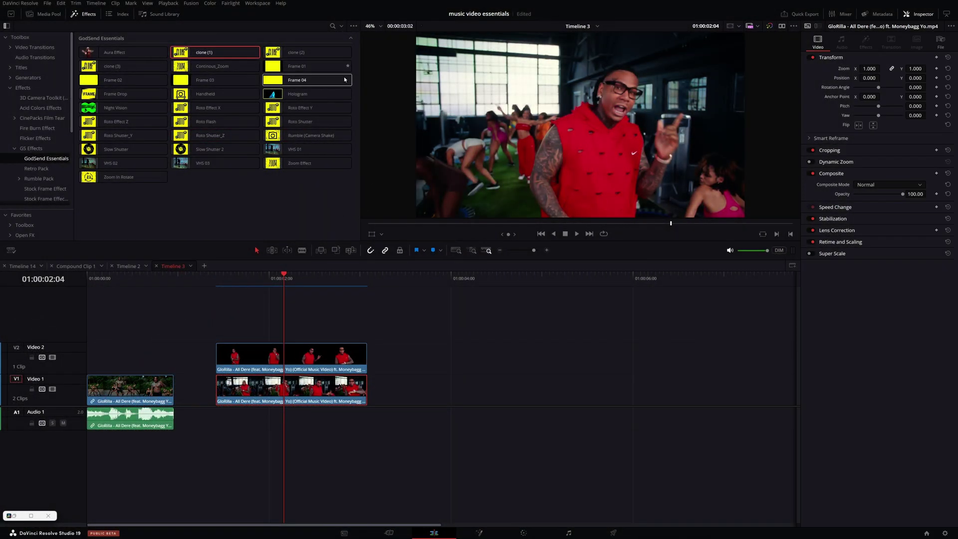
- Apply the Hologram effect to the cutout clip on Video 2 and play it back from the clip's start
left_click_drag(298, 94, 299, 367)
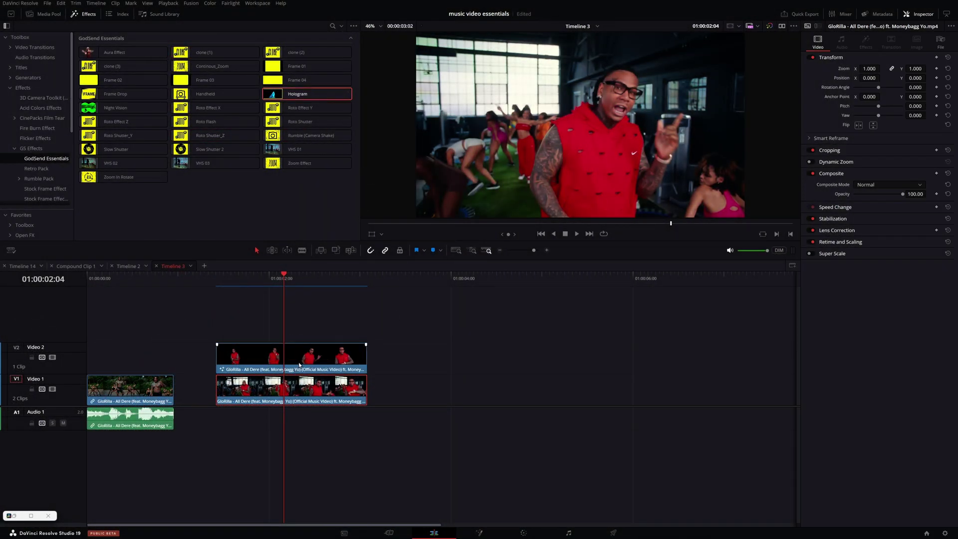
left_click(216, 278)
key("space")
key("space")
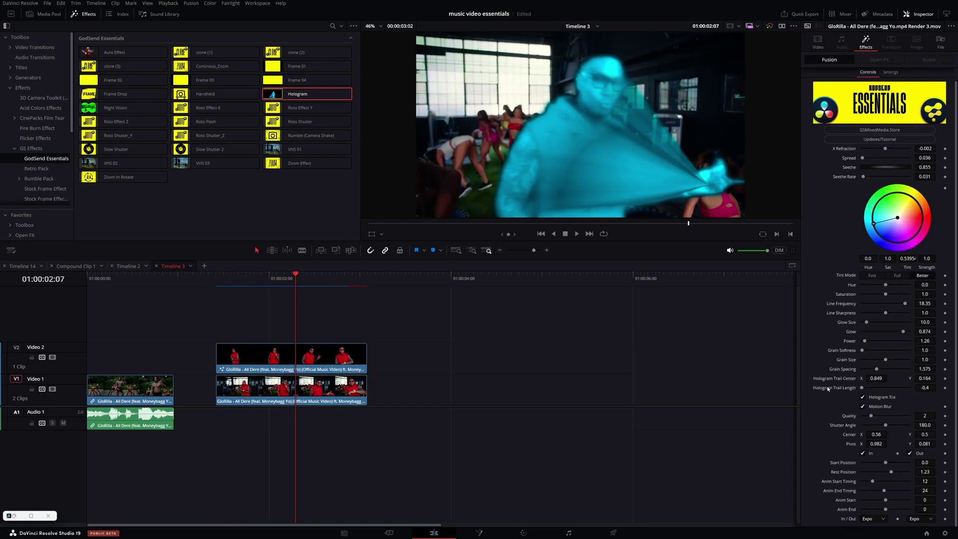
- Set the Hologram Trail Center to X 1.011, Y 0.101 and show the Fusion Overlay in the viewer
mouse_move(880, 378)
left_mouse_down()
mouse_move(870, 378)
mouse_move(913, 378)
mouse_move(886, 377)
left_mouse_up()
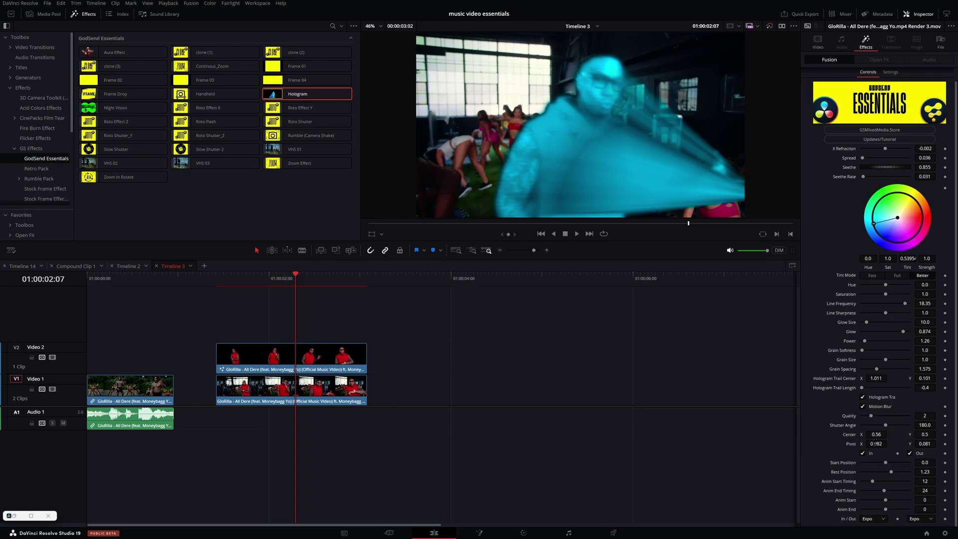
left_click(876, 443)
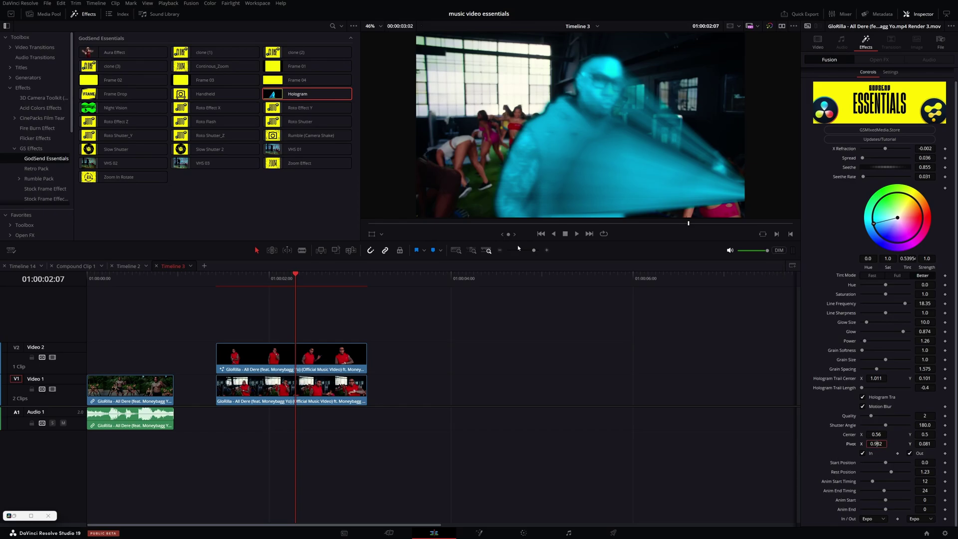
left_click(381, 233)
left_click(394, 287)
- Set the Hologram effect's Pivot to X 0.97, Y 0.116 and play back the hologram animation
left_click_drag(878, 444, 871, 444)
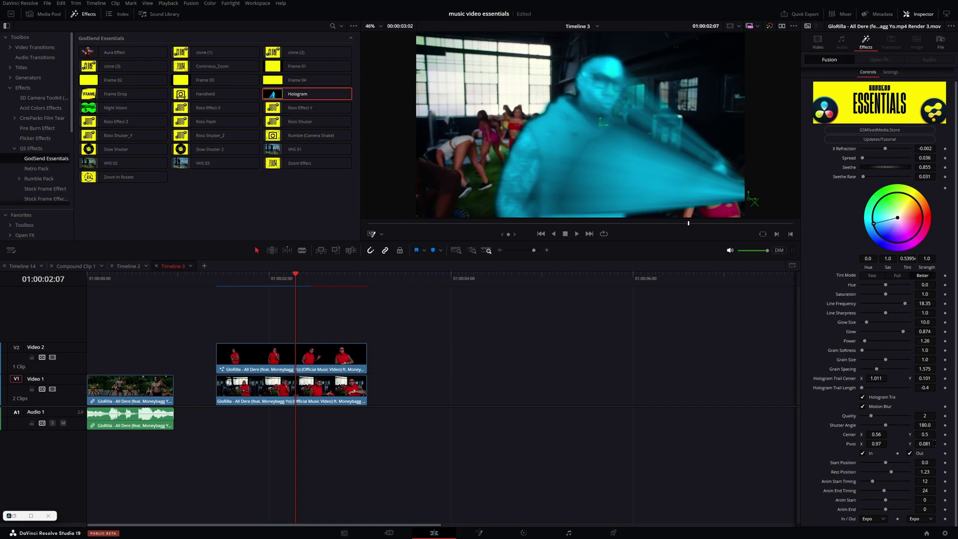
left_click_drag(933, 444, 948, 442)
key("space")
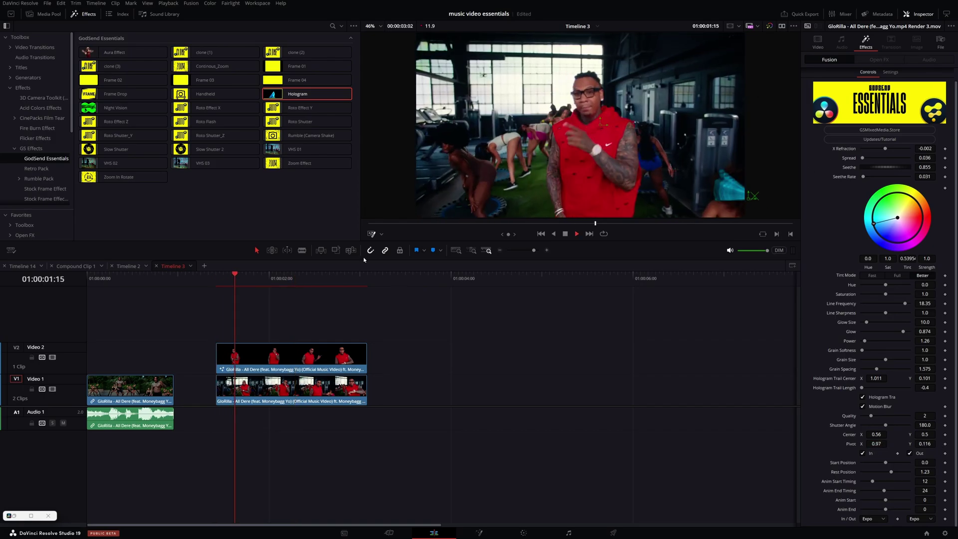
key("space")
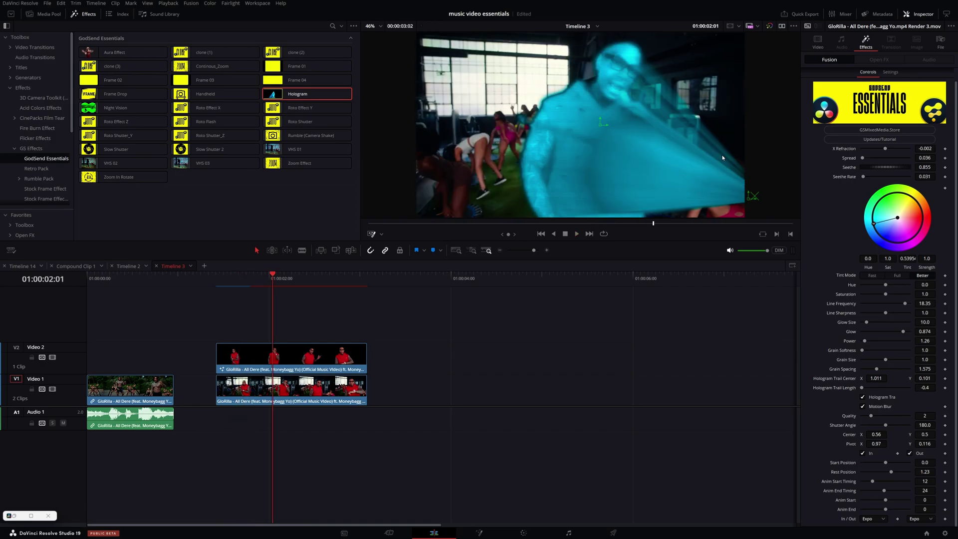
- Replace the Hologram effect on the Video 2 cutout clip with Aura Effect and play it back
left_click_drag(245, 278, 261, 277)
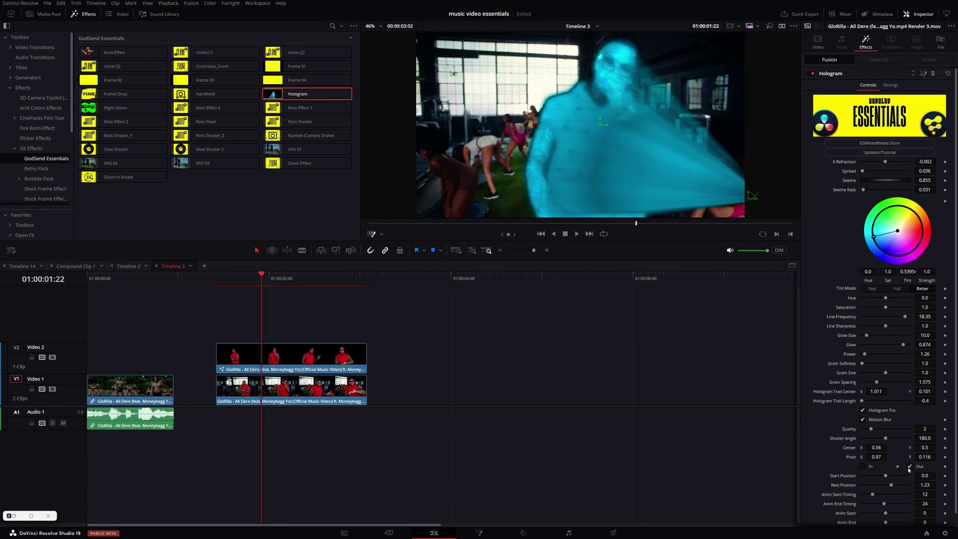
key("ctrl+z")
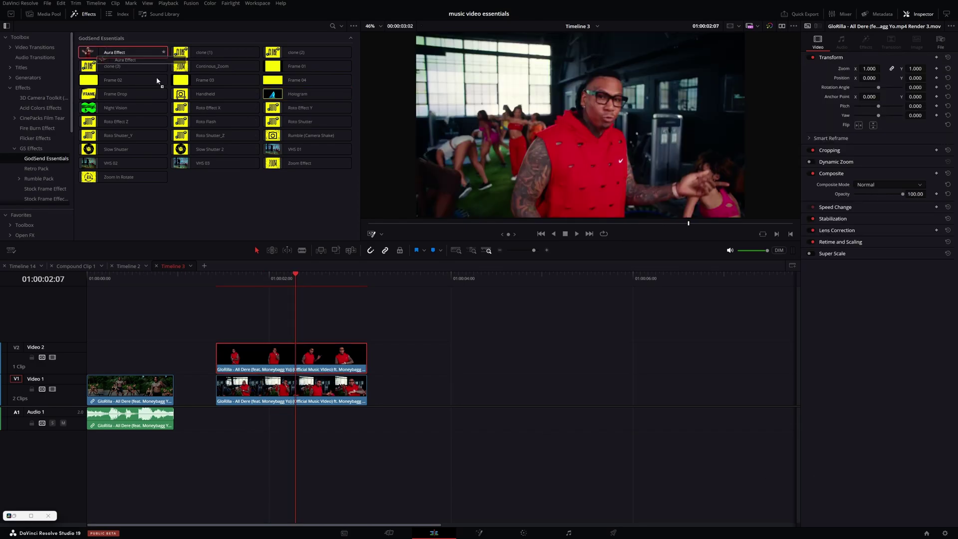
left_click_drag(115, 52, 249, 354)
key("space")
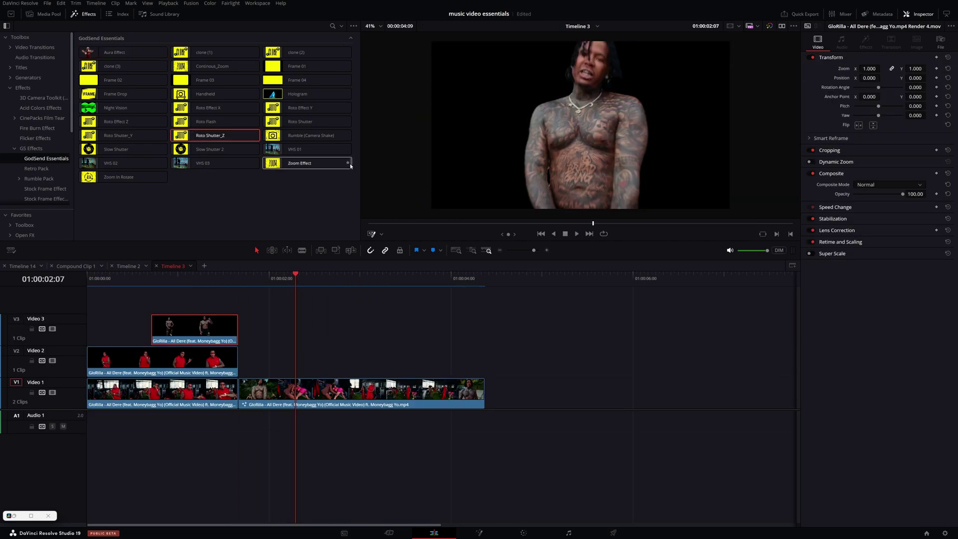
- Apply Zoom Effect to the second clip on Video 1 and play it back from the clip's start
left_click_drag(291, 164, 295, 391)
key("Up")
key("space")
key("space")
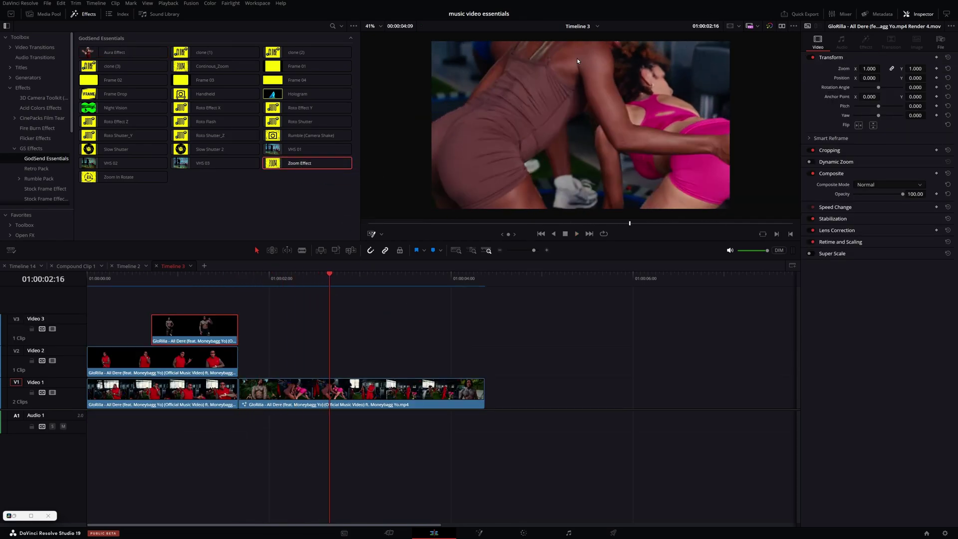
- Shift the zoomed Video 1 clip slightly later, set its Zoom Effect Pivot Y to 1.016 and play it back
left_click_drag(412, 391, 424, 391)
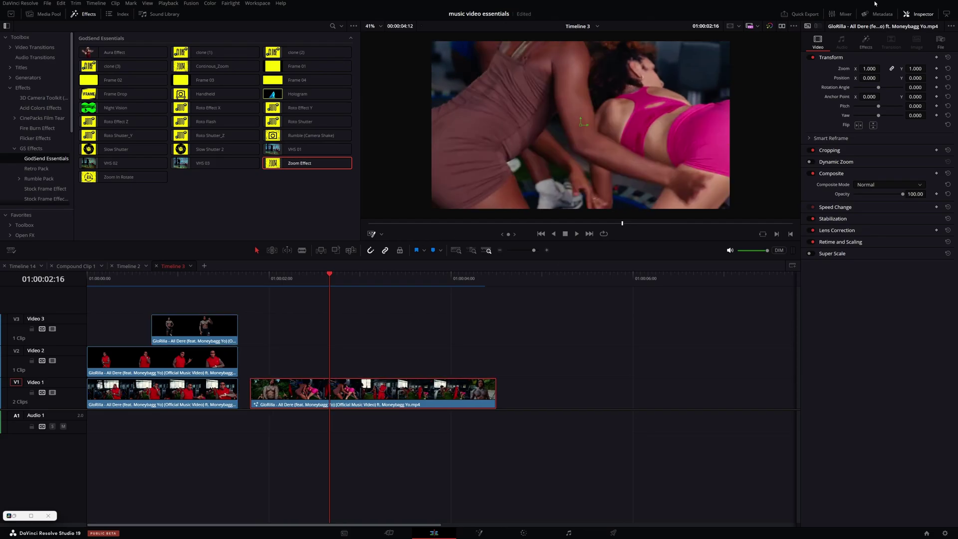
left_click(865, 42)
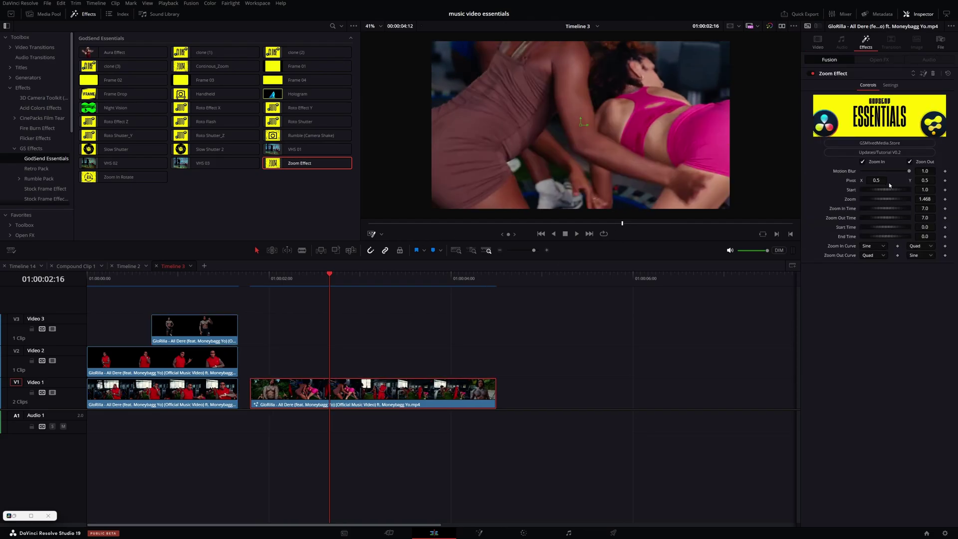
left_click_drag(912, 180, 937, 180)
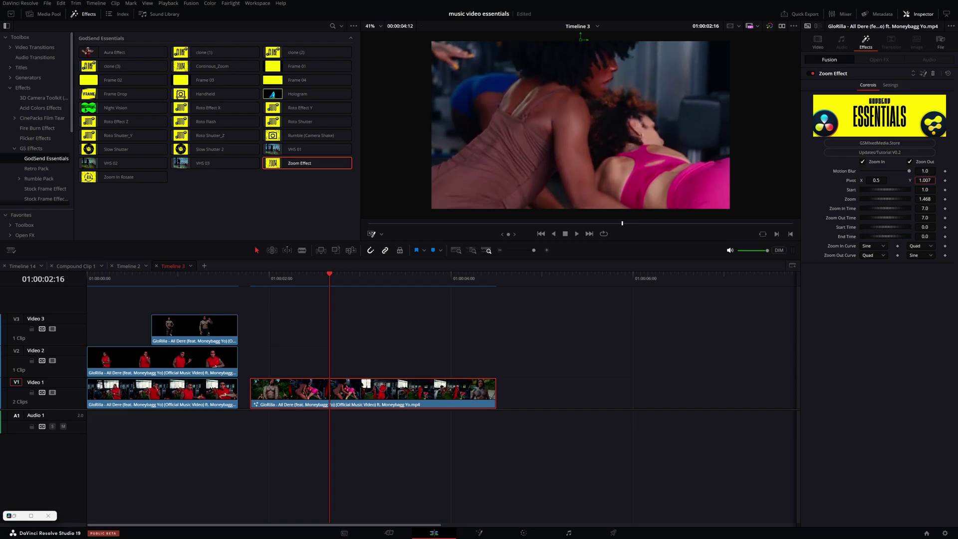
left_click(259, 272)
key("space")
key("space")
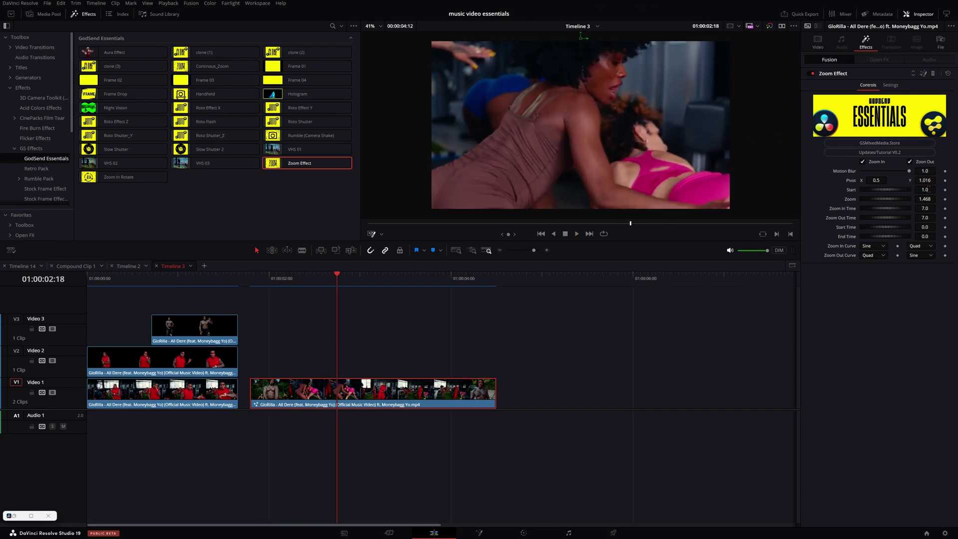
- Set the Zoom Effect's Zoom In Time to 24 and scrub through the clip to check the zoom
left_click_drag(259, 280, 288, 280)
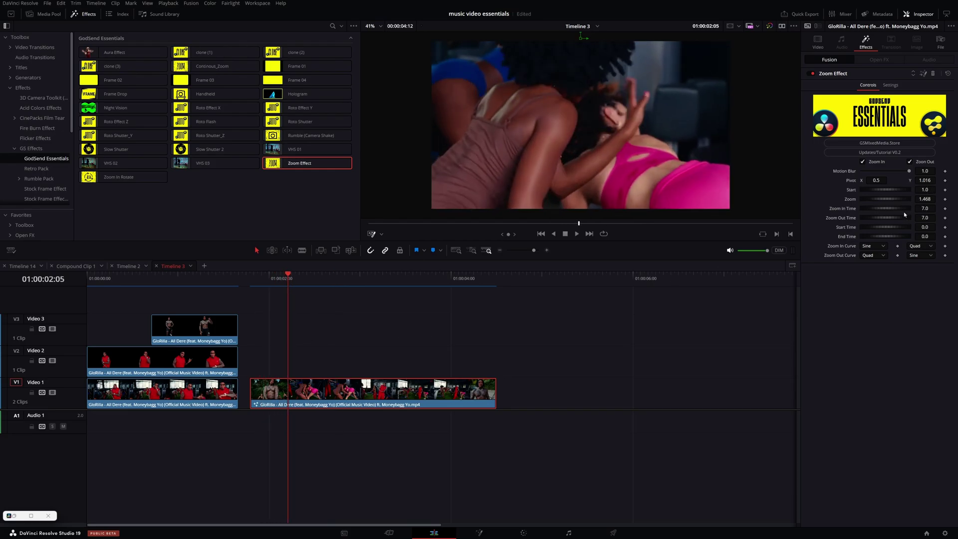
left_click(927, 208)
key("Return")
left_click_drag(250, 275, 398, 282)
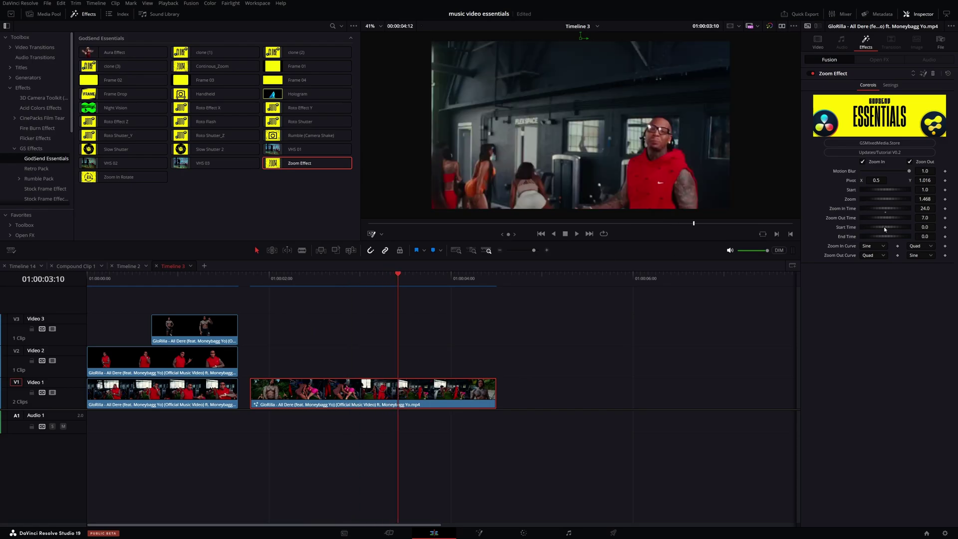
- Try a Start Time of 3.957 in the Zoom Effect and look up the clip's duration in frames
left_click_drag(915, 226, 933, 224)
key("ctrl+s")
key("ctrl+d")
left_click(358, 364)
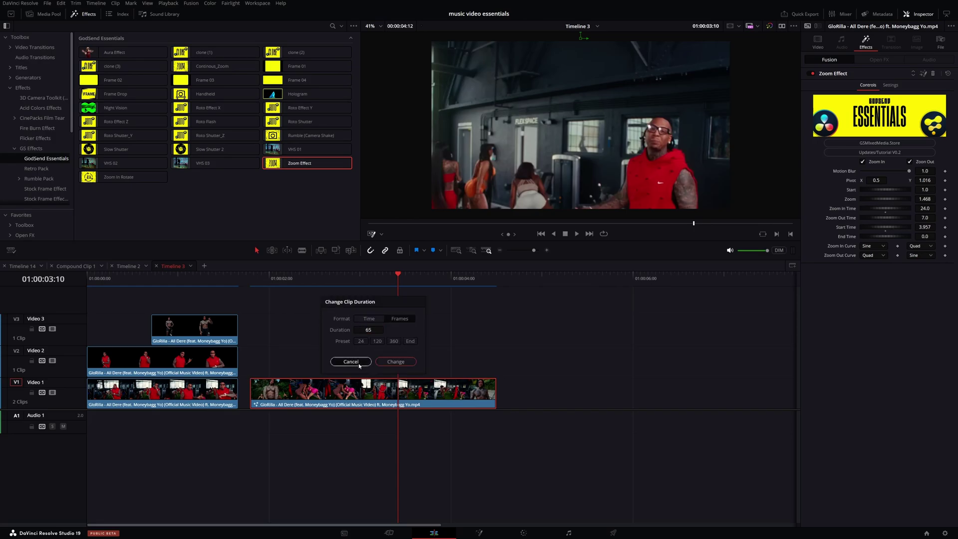
- Set the Zoom Effect's Start Time to 35 and scrub to the end of the clip to check the zoom
left_click(928, 226)
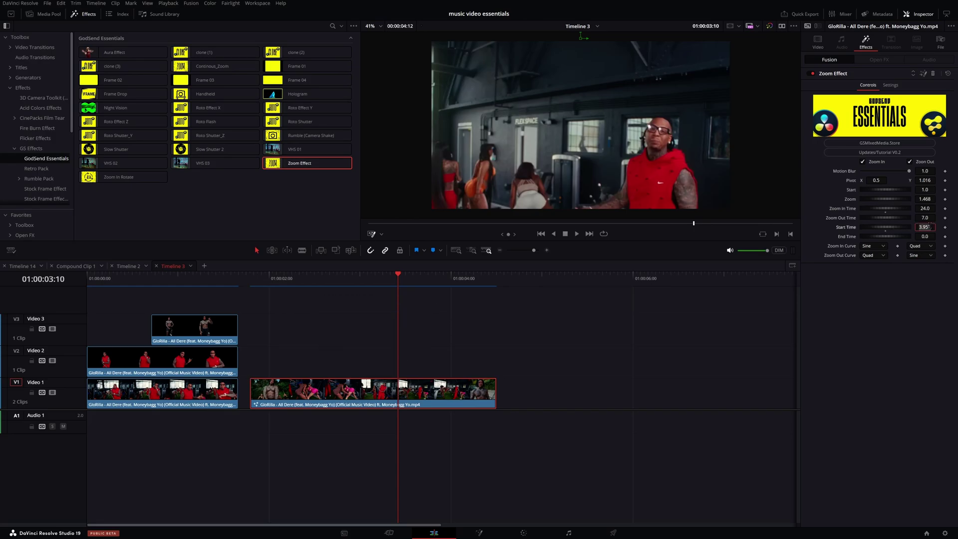
key("BackSpace")
key("BackSpace")
key("BackSpace")
key("BackSpace")
type("35")
key("Tab")
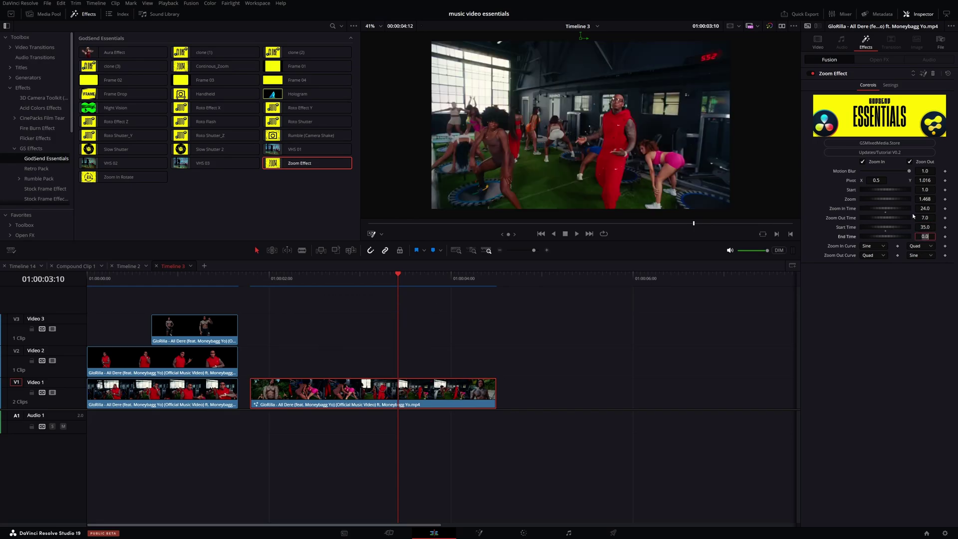
key("ctrl+s")
left_click_drag(396, 288, 478, 299)
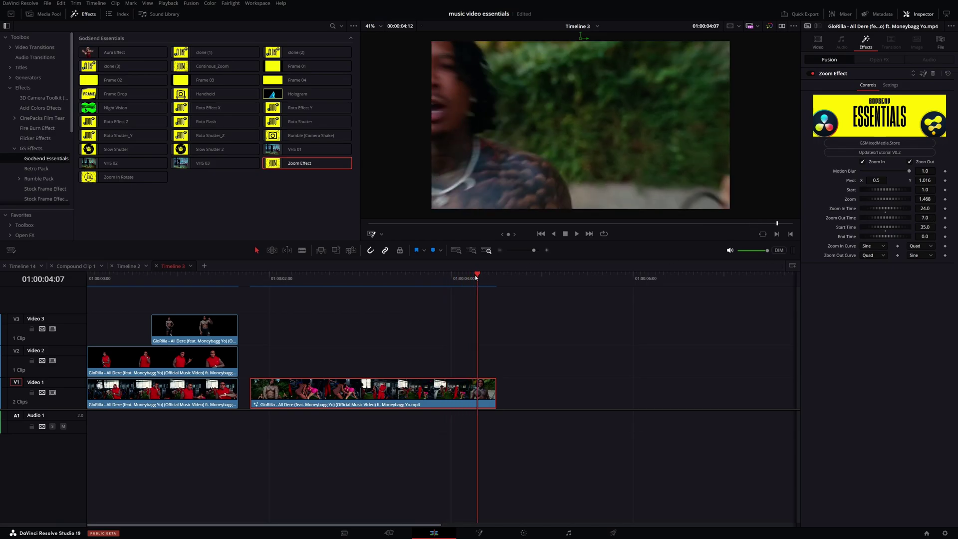
left_click_drag(475, 277, 496, 278)
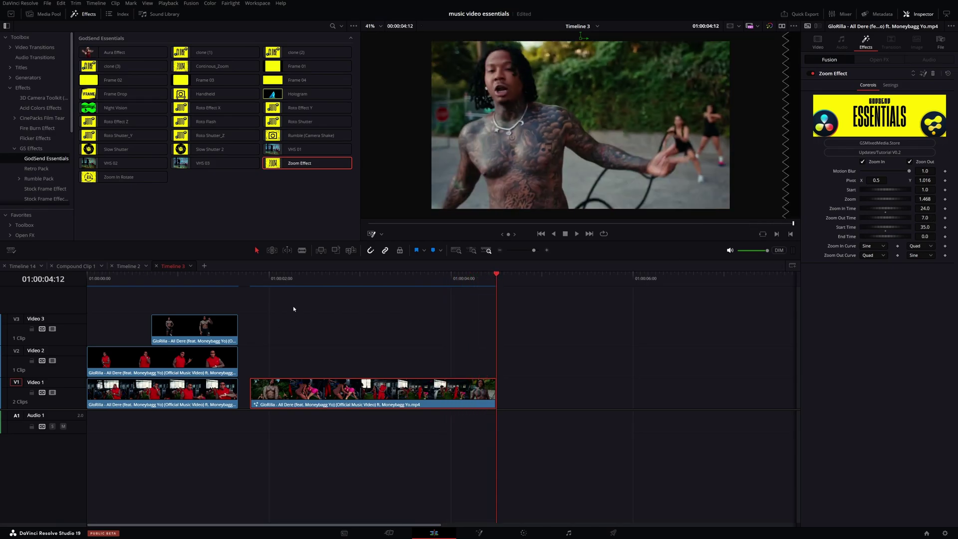
- Extend the zoomed Video 1 clip to about 01:00:07:11 and set its Zoom Out Time to 20
left_click_drag(496, 393, 766, 392)
left_click_drag(316, 278, 603, 285)
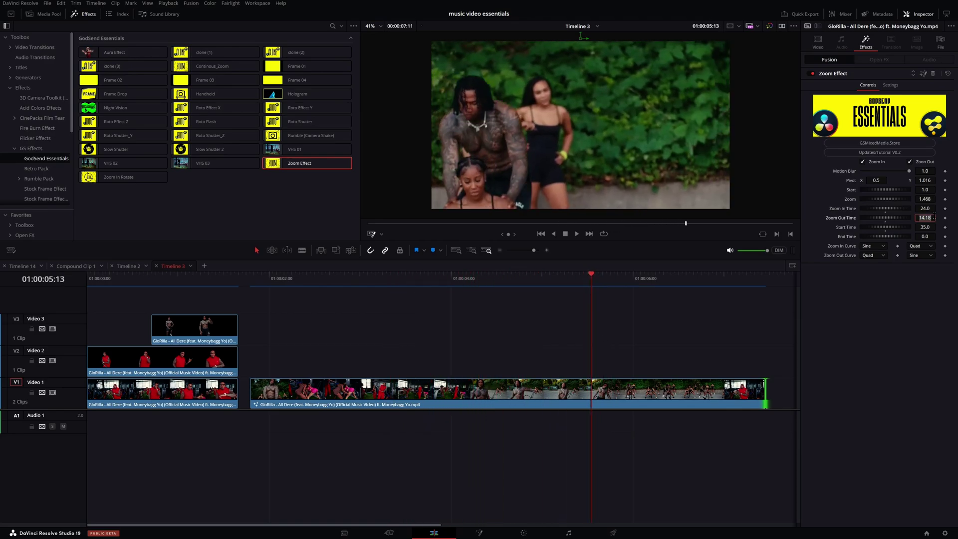
type("20")
left_click(924, 236)
left_click_drag(692, 280, 744, 288)
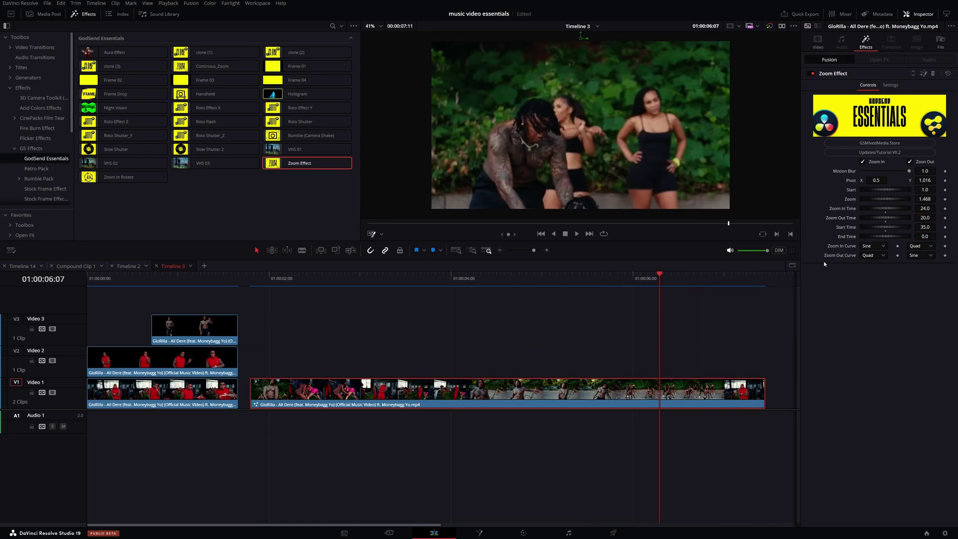
- Set the Zoom Effect's End Time to 65 and scrub through the extended clip
left_click_drag(870, 237, 898, 236)
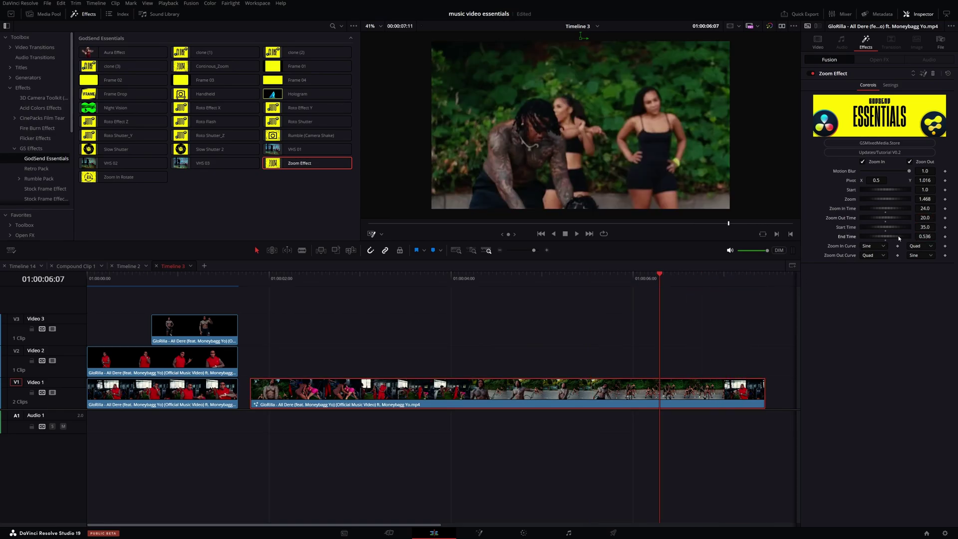
left_click(925, 236)
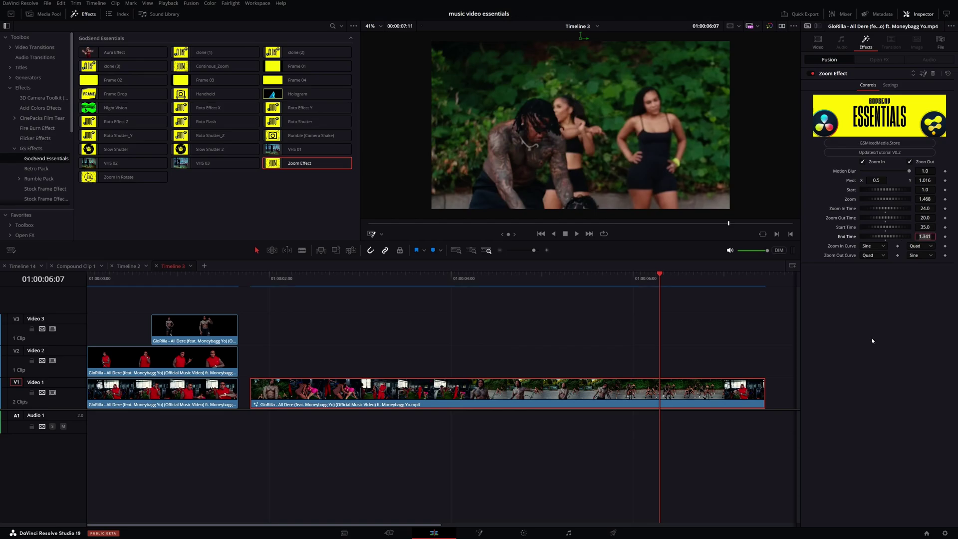
type("65")
key("Tab")
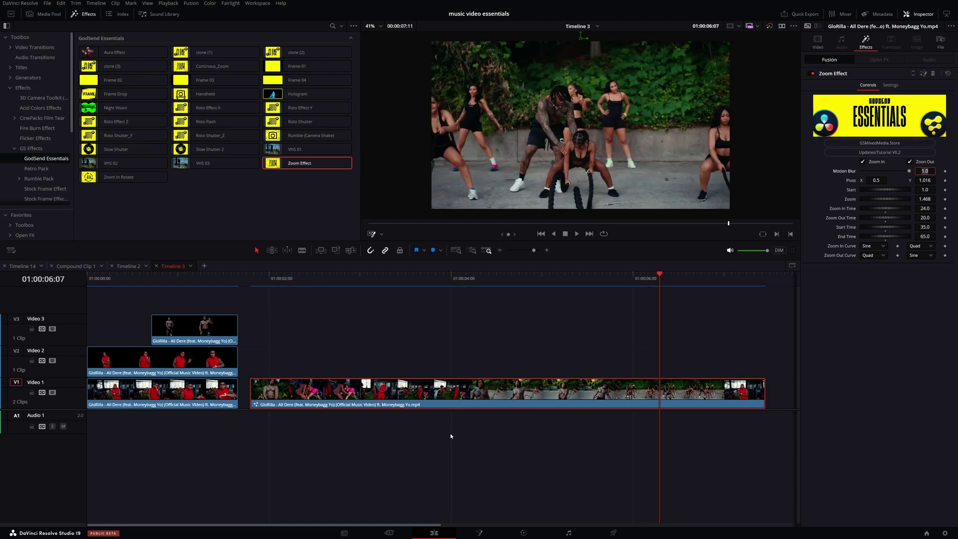
left_click_drag(419, 282, 739, 282)
- Set both Zoom In Curve options to Elastic and both Zoom Out Curve options to Bounce, and play the clip
left_click(883, 246)
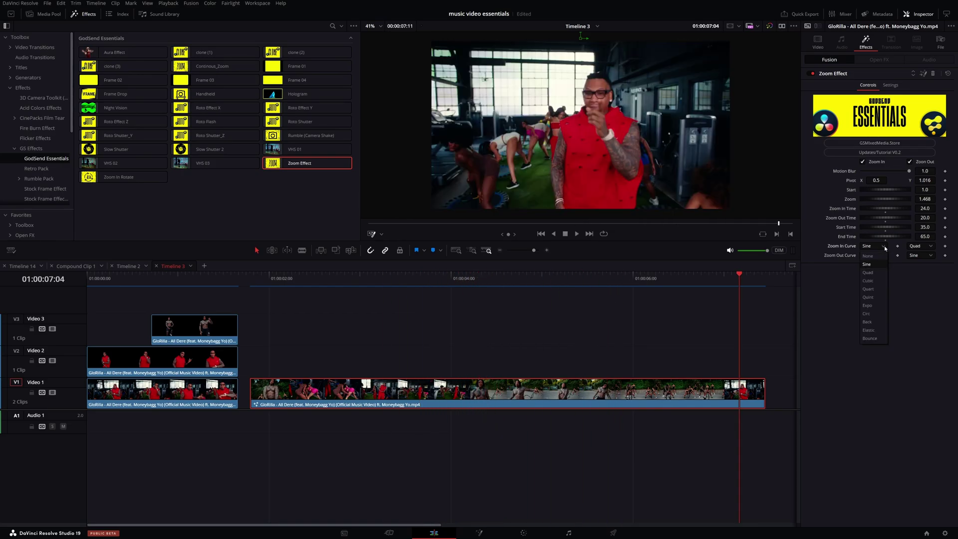
left_click(879, 334)
left_click(931, 246)
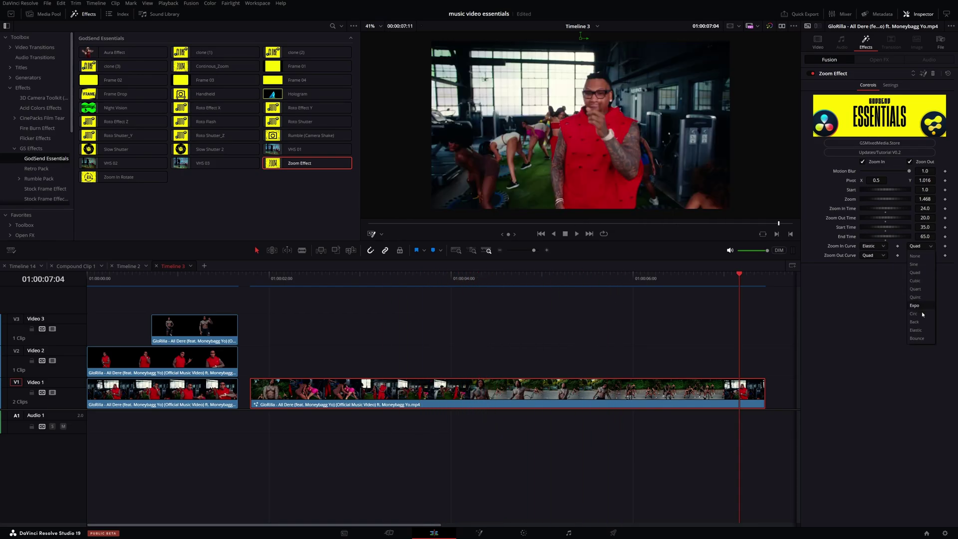
left_click(922, 333)
left_click(375, 280)
key("space")
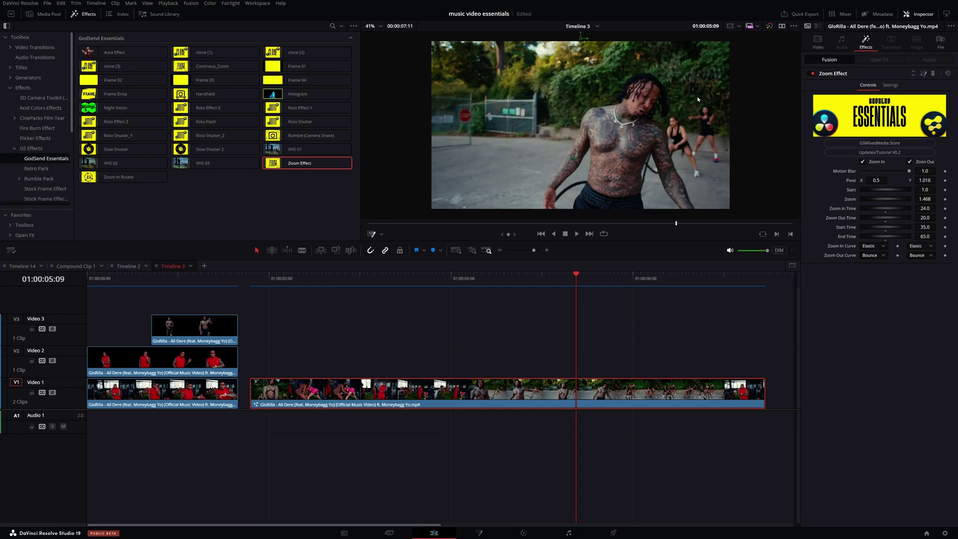
- Open the Zoom Effect's updates and tutorial page in the browser and look over the GodSend Essentials bundle page
left_click(872, 153)
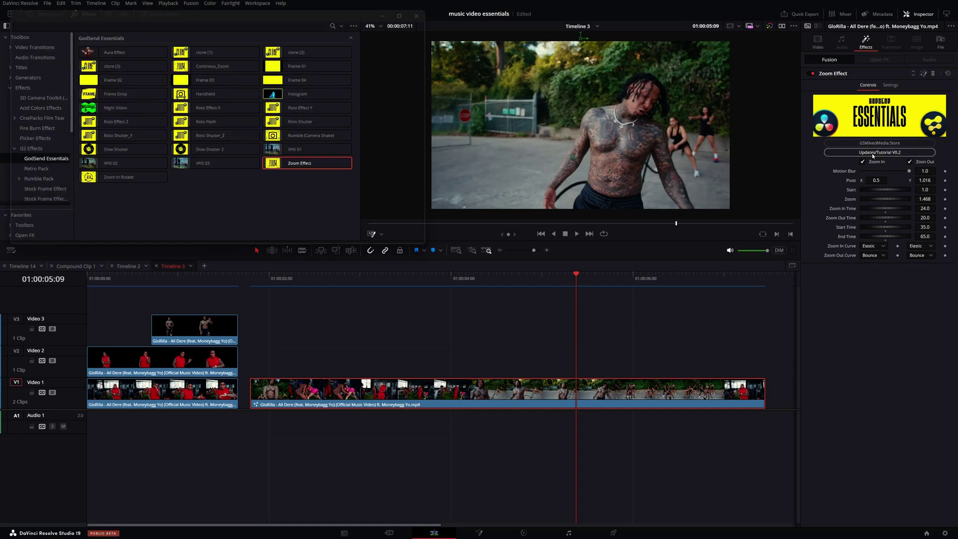
scroll(372, 220, "down", 6)
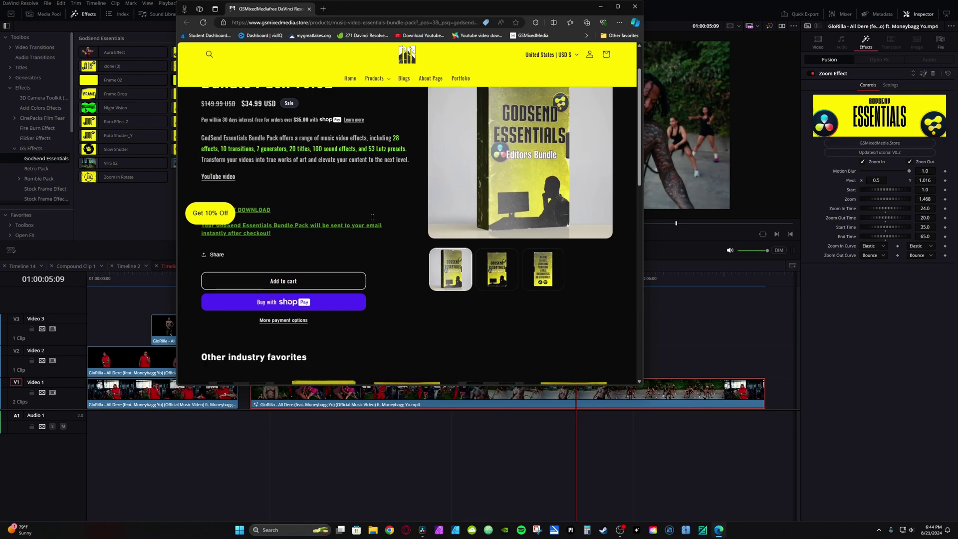
scroll(379, 217, "up", 2)
scroll(382, 216, "down", 1)
scroll(382, 215, "up", 3)
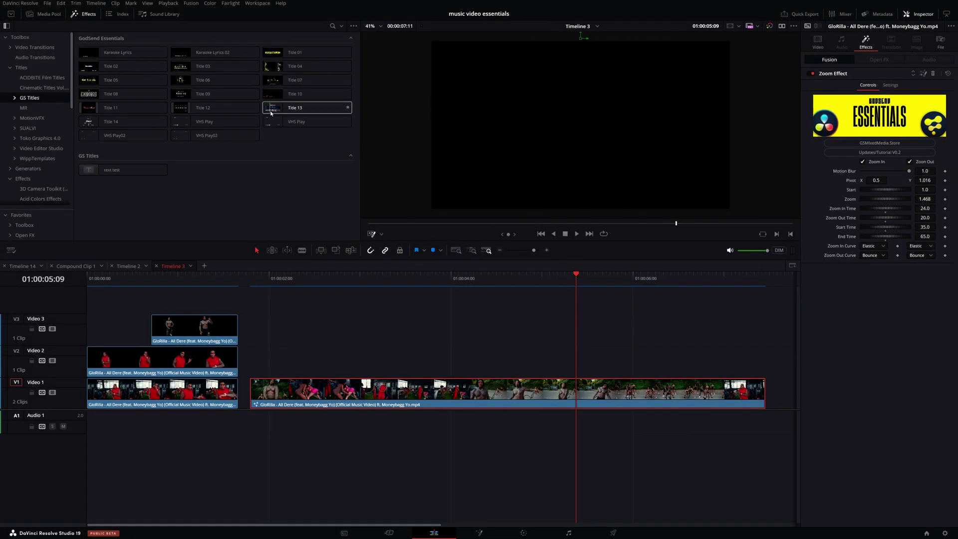
- Place the GodSend Essentials Title 13 on Video 2 above the zoomed clip and play it back
left_click_drag(294, 105, 253, 365)
left_click_drag(267, 280, 403, 283)
key("space")
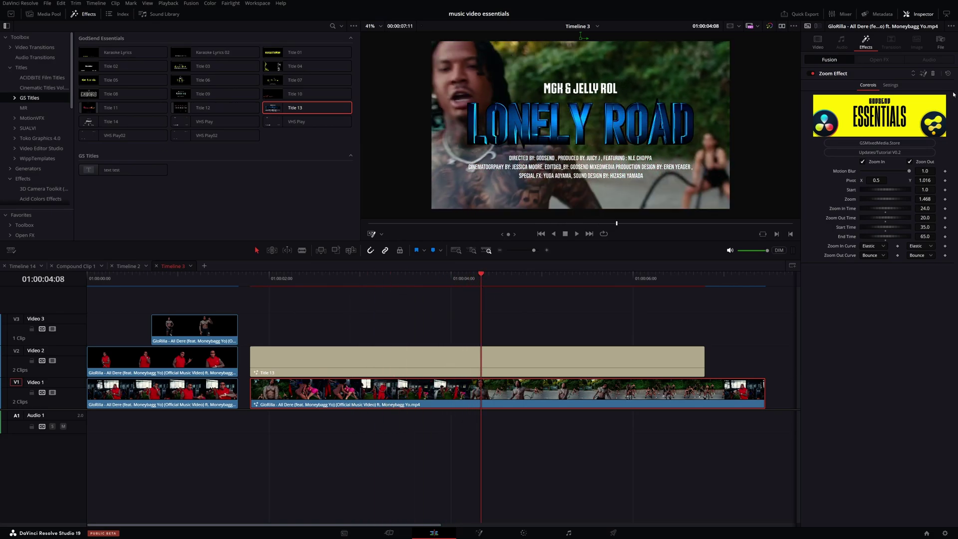
- Change the "Lonely Road" text font in Title 13 to Nunito Sans and clear the title's credits text
left_click(663, 360)
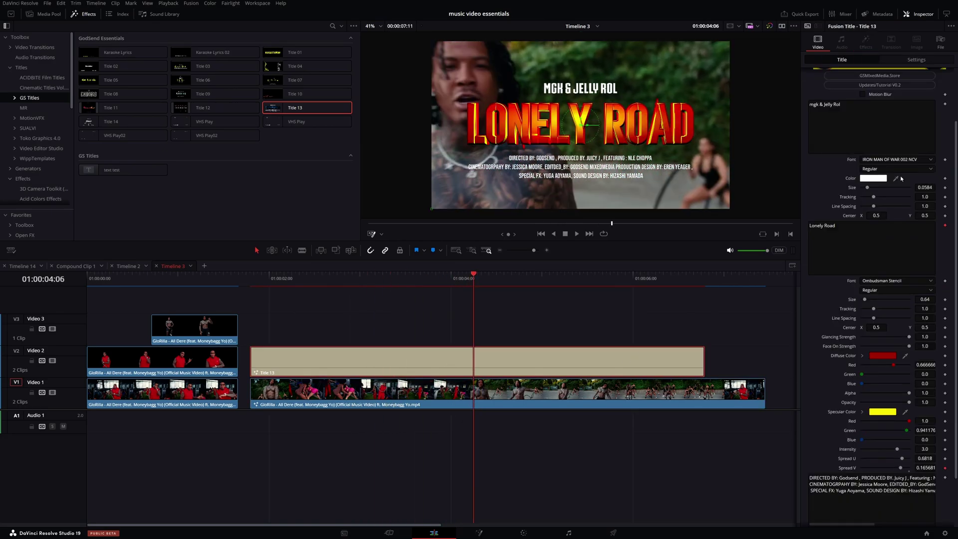
left_click(896, 281)
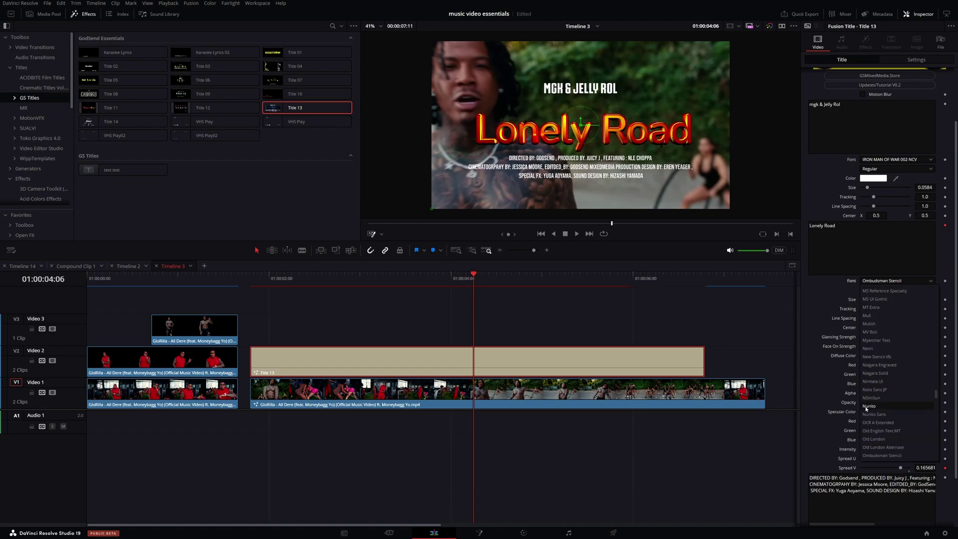
left_click(871, 417)
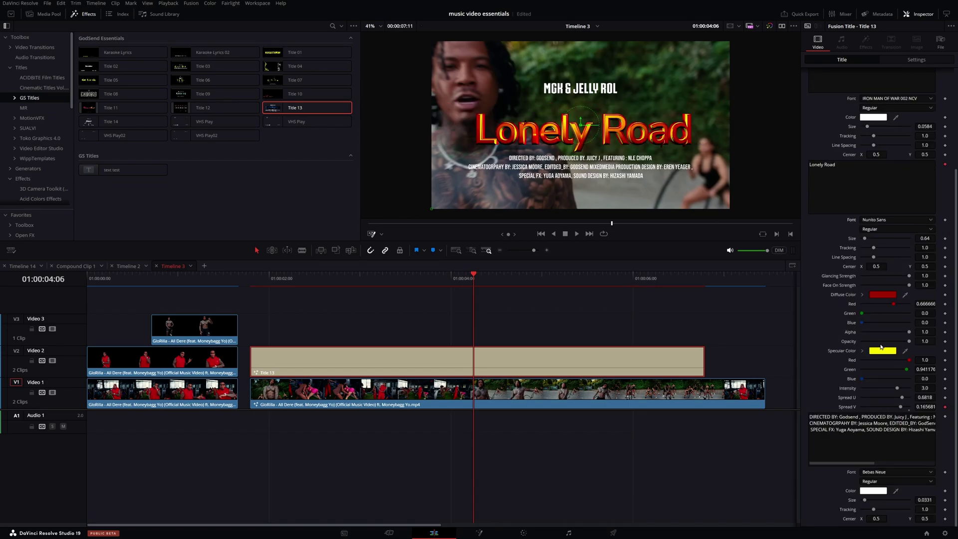
left_click(872, 406)
left_click(912, 430)
key("ctrl+a")
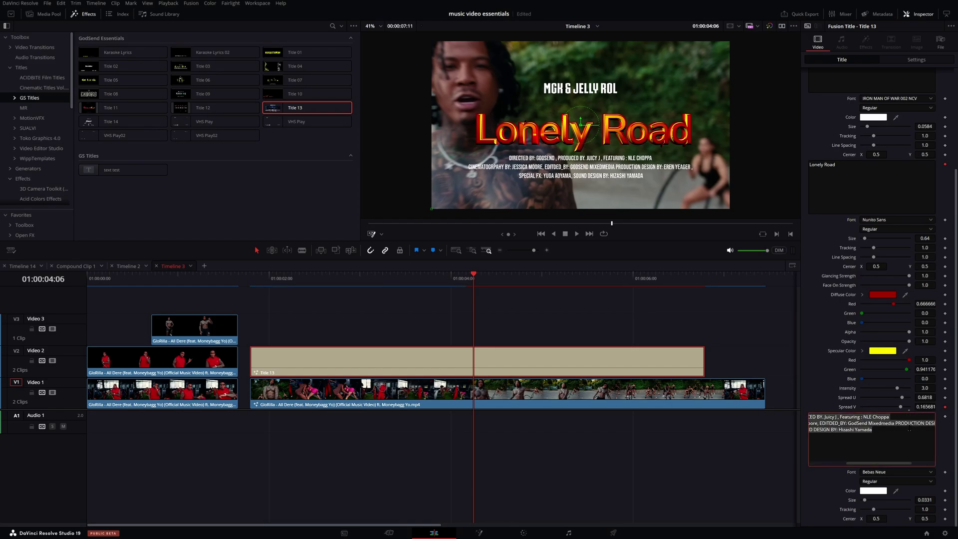
key("BackSpace")
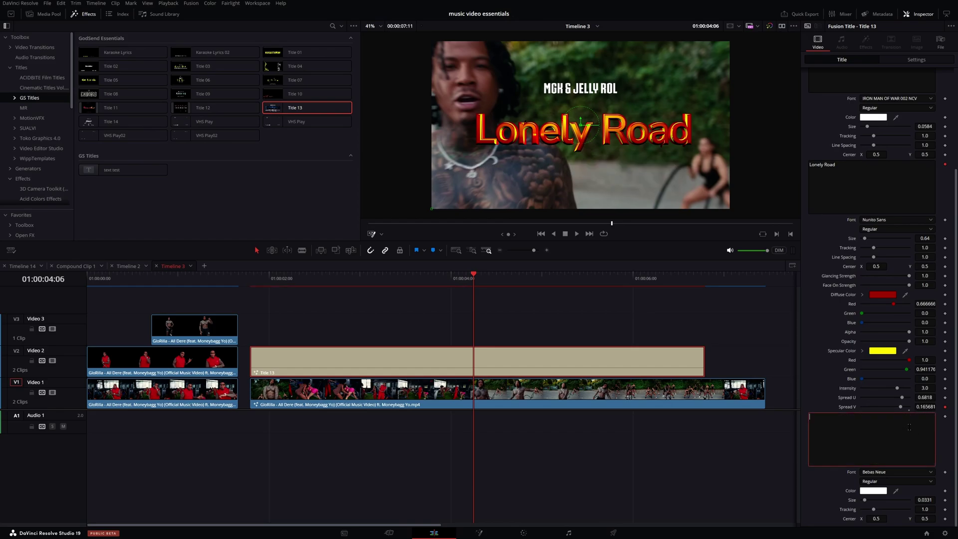
- Place Title 14 on Video 2 above the zoomed clip, enable its Out animation and scrub through the title
left_click_drag(110, 122, 265, 363)
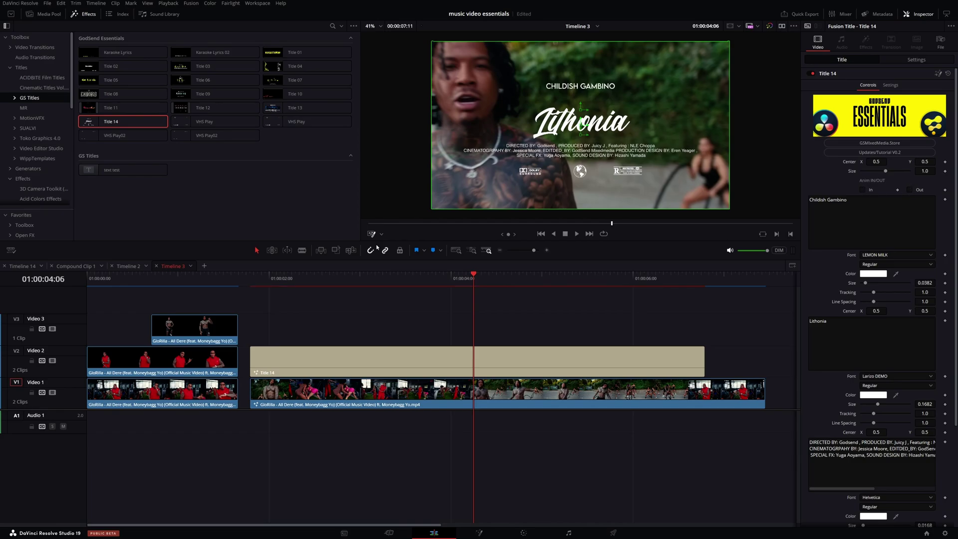
left_click_drag(257, 287, 450, 298)
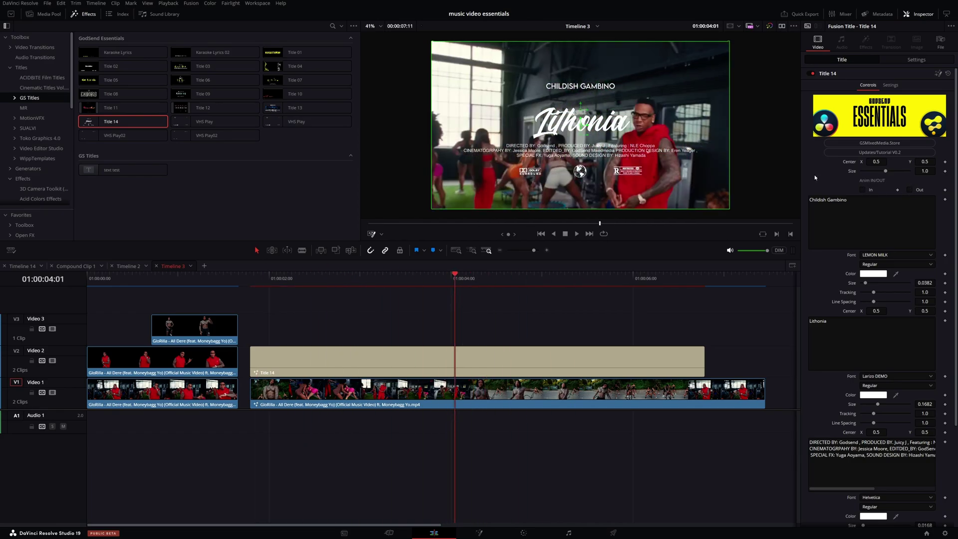
left_click(908, 189)
left_click(329, 279)
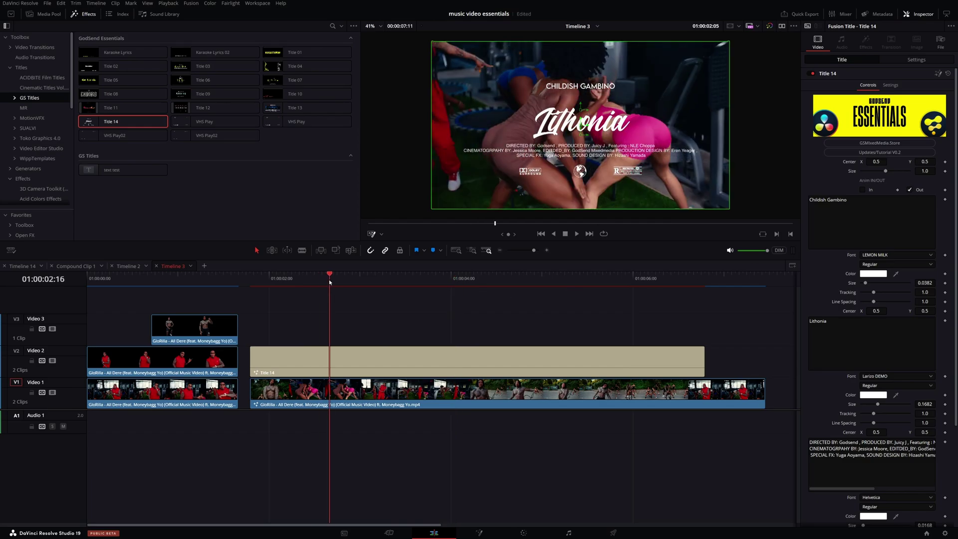
- Scrub through the rest of Title 14 to check its Out animation
left_click(490, 282)
left_click_drag(489, 283, 684, 282)
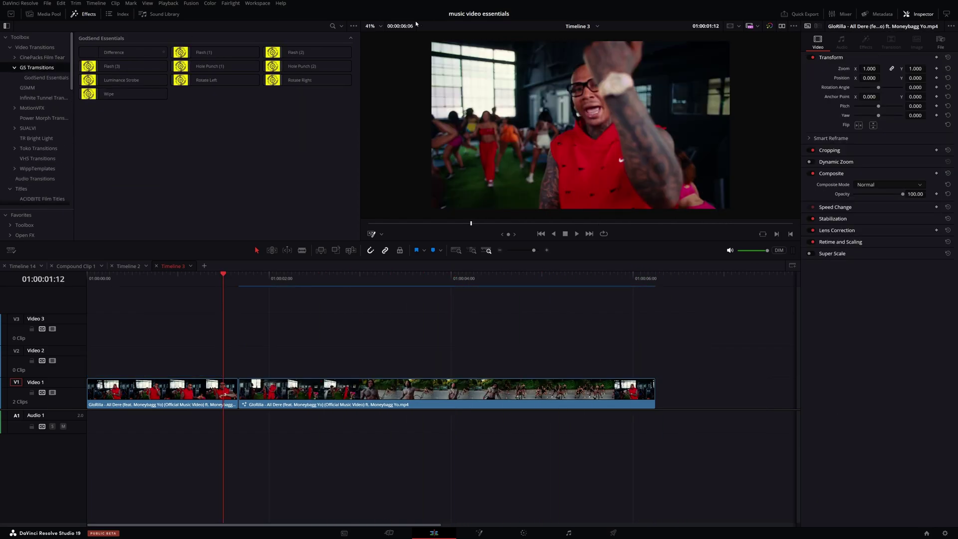
- Apply the GodSend Essentials Rotate Left transition at the cut between the two Video 1 clips and play it back
double_click(206, 80)
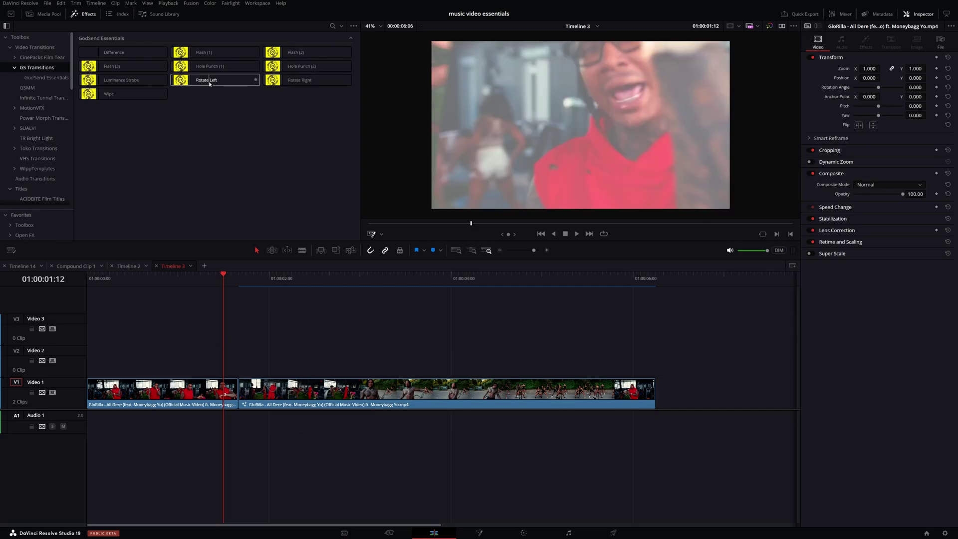
left_click(162, 283)
key("space")
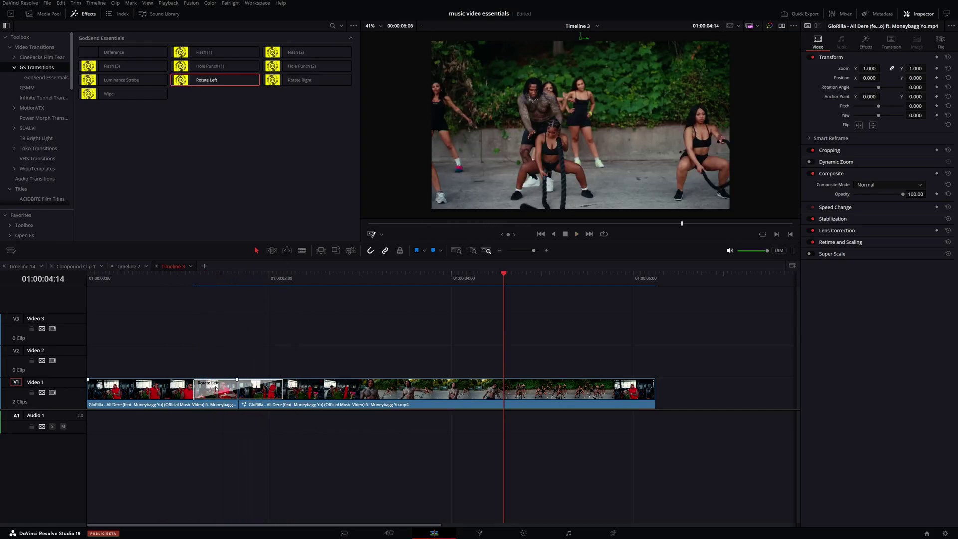
- Replace the transition at the cut with Rotate Right and play it back
left_click_drag(300, 79, 219, 385)
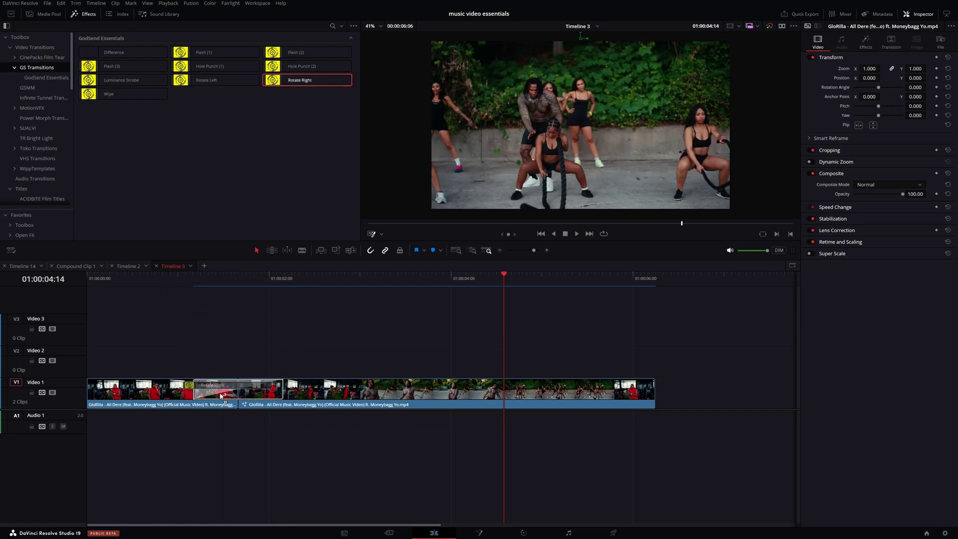
left_click(193, 279)
key("space")
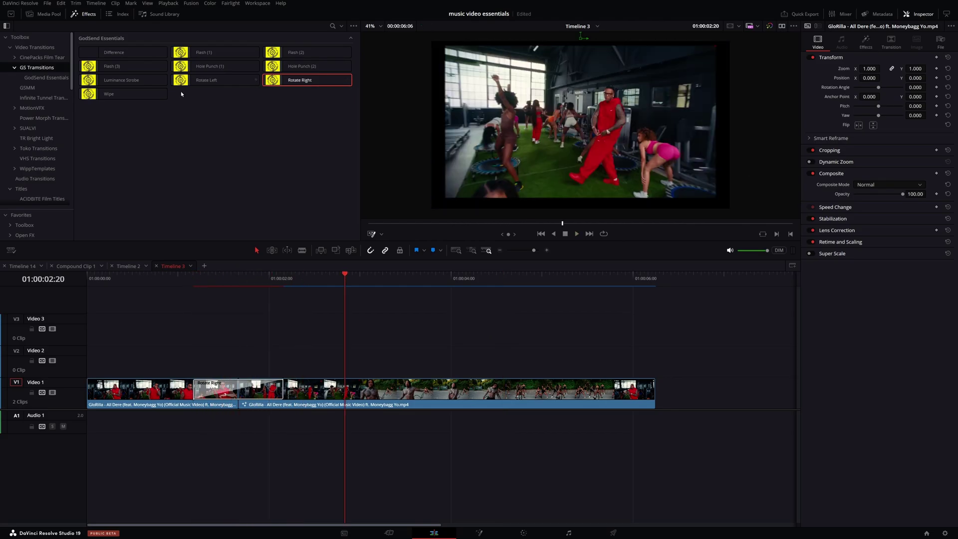
- Replace the Rotate Right transition with Wipe and enable its Invert option
left_click_drag(138, 96, 219, 386)
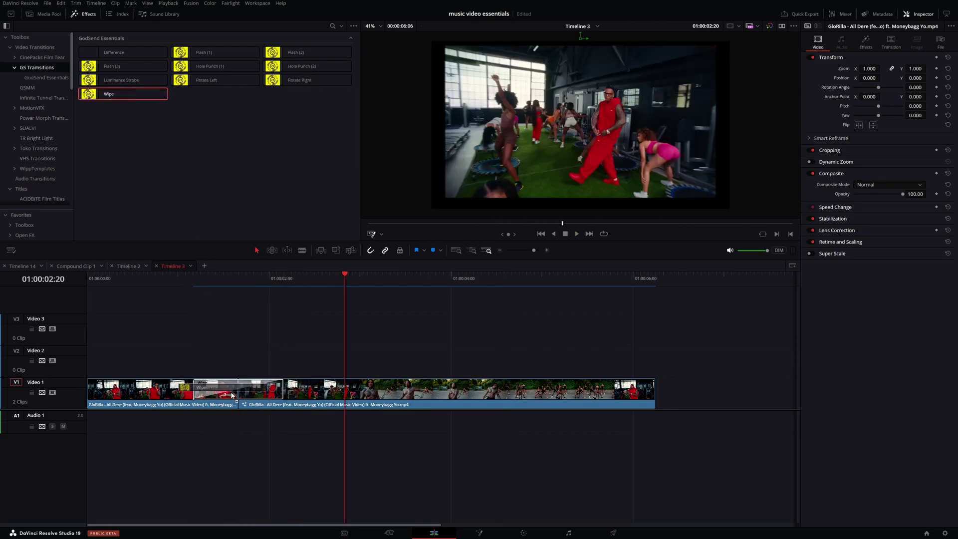
key("/")
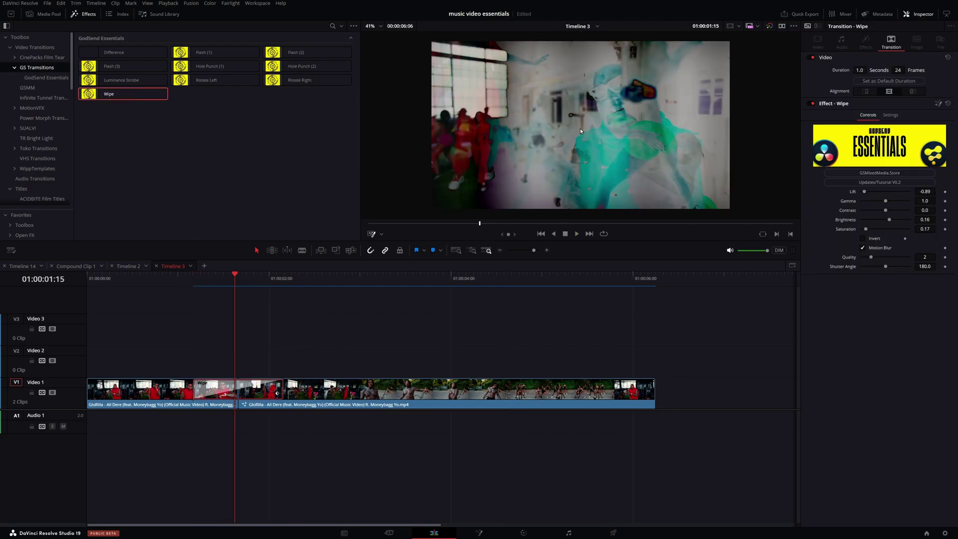
left_click(862, 239)
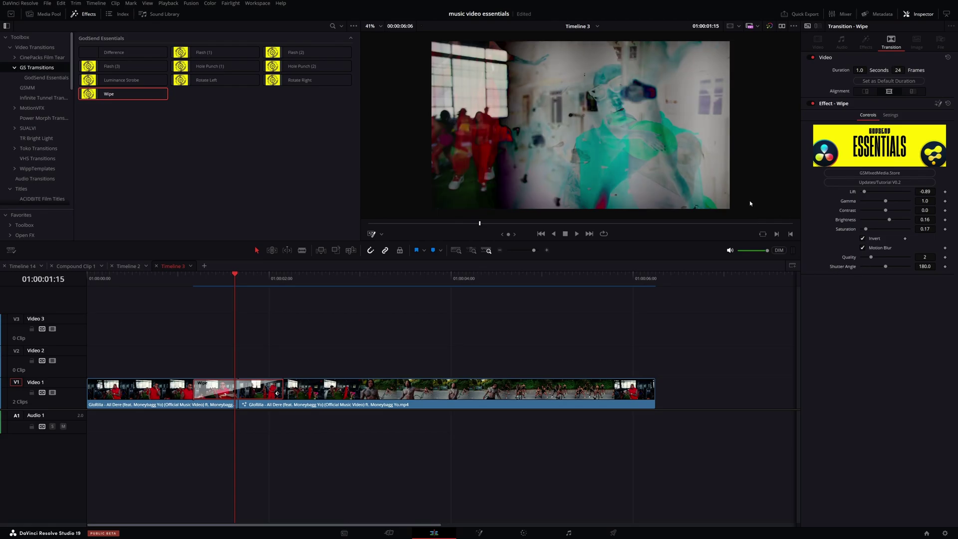
- Play back the inverted Wipe transition and adjust its Lift
left_click(184, 276)
key("space")
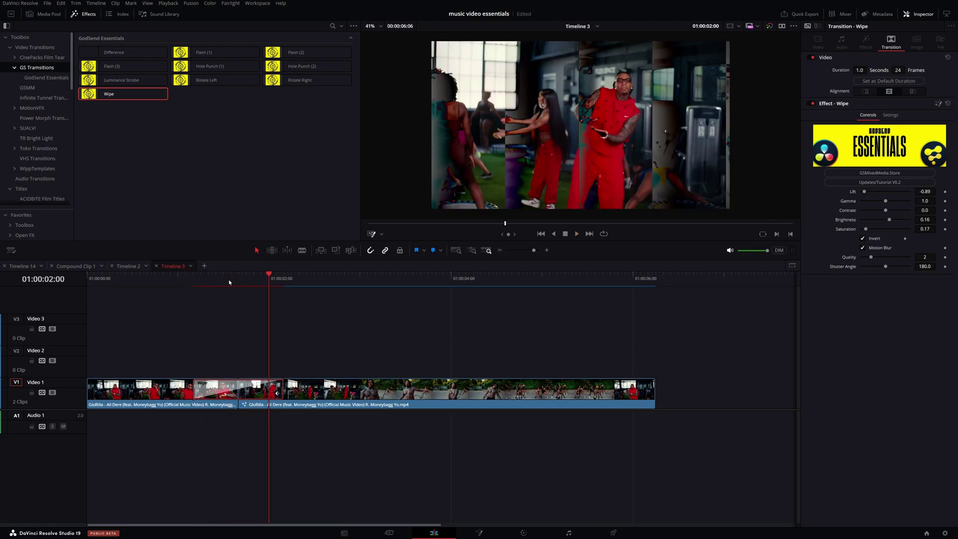
key("space")
key("space")
left_click_drag(864, 192, 891, 218)
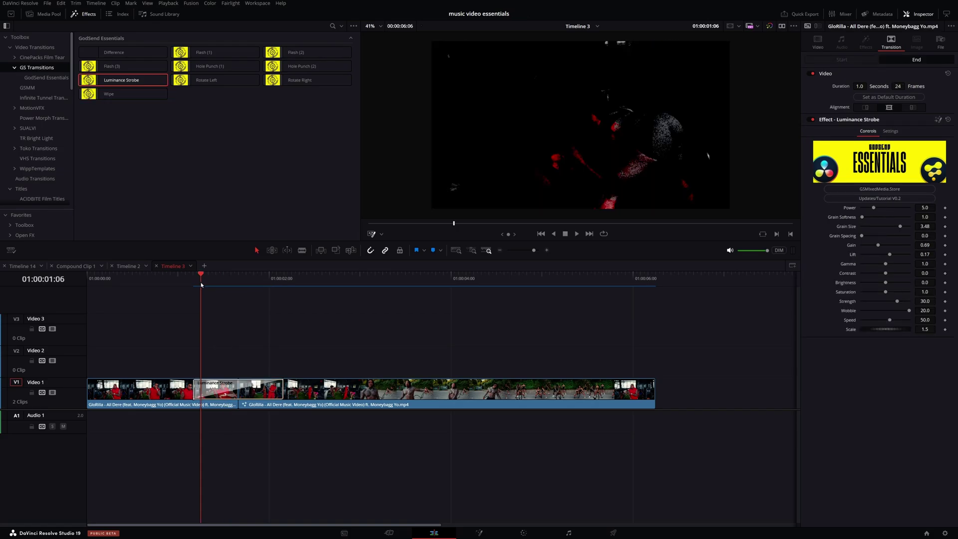
- Replace Wipe with Luminance Strobe and set Contrast to -0.37, Lift to 0.35, Saturation to 2.46, Wobble to 18.58, Speed to 62.91 and Scale to 2.428
left_click_drag(201, 279, 205, 285)
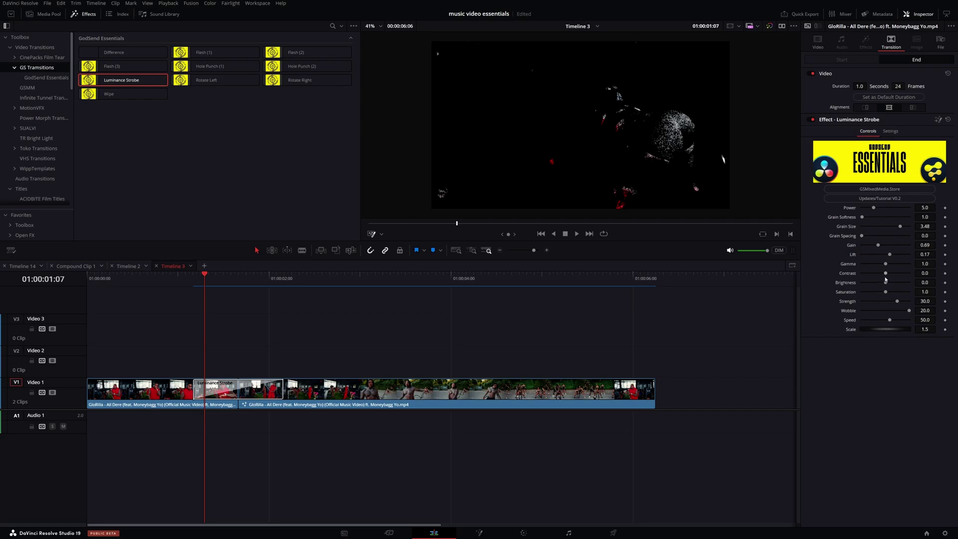
mouse_move(886, 273)
left_mouse_down()
mouse_move(876, 274)
mouse_move(893, 257)
left_mouse_up()
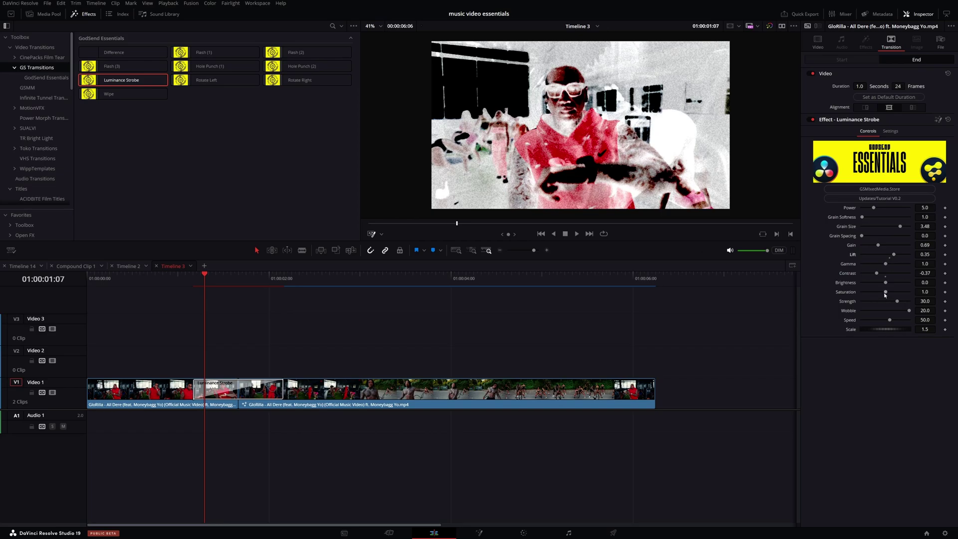
left_click_drag(885, 293, 889, 295)
left_click_drag(889, 295, 893, 295)
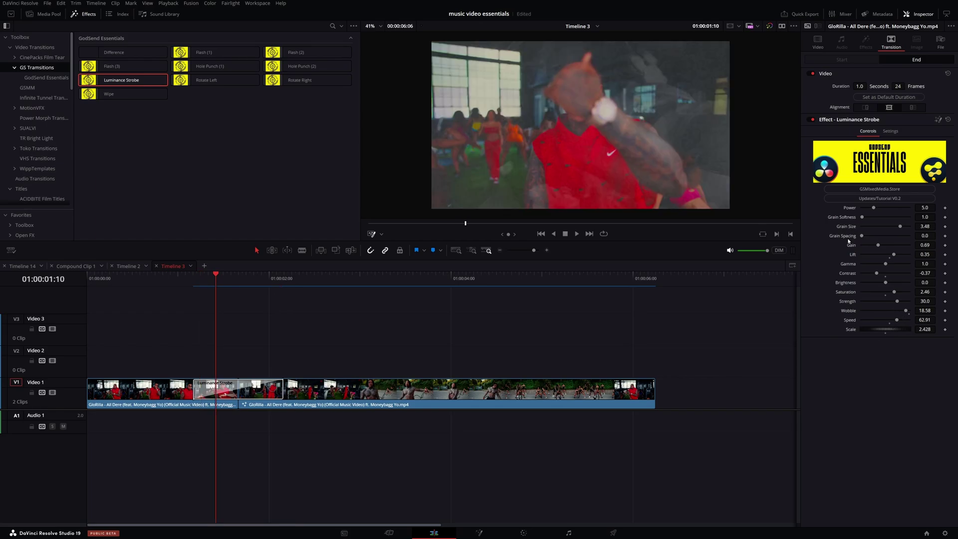
- Preview the Luminance Strobe transition and set its Power to 4.72, Grain Size to 0.8, Grain Spacing to 2.0 and Gain to 0.86
left_click(204, 279)
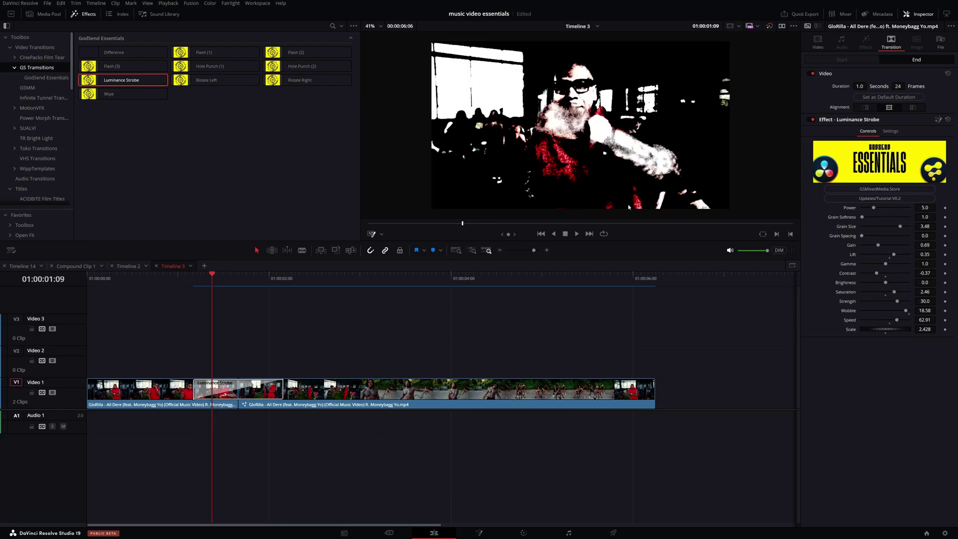
left_click_drag(873, 207, 889, 212)
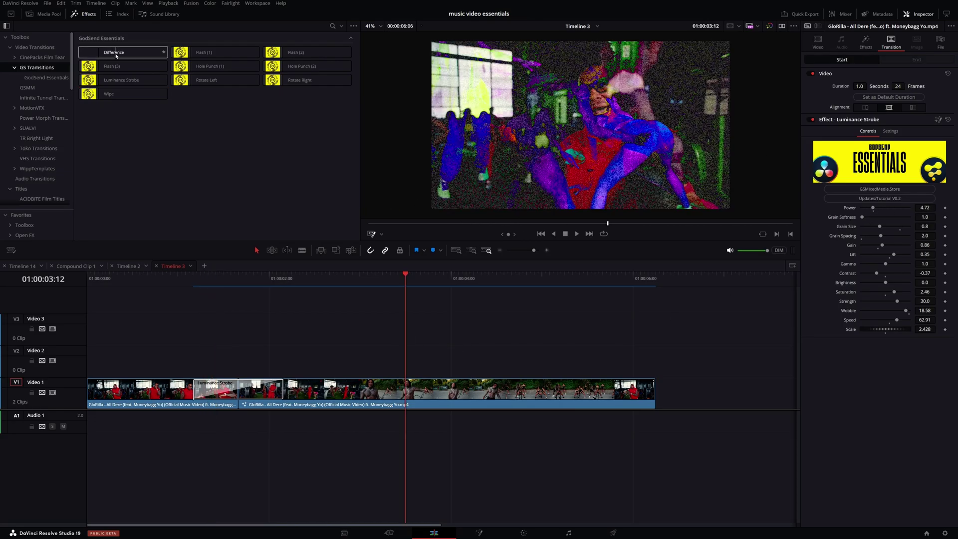
- Replace Luminance Strobe with the Difference transition, preview it at the cut and shift its tint on the color wheel
left_click_drag(123, 51, 215, 389)
left_click_drag(227, 282, 231, 285)
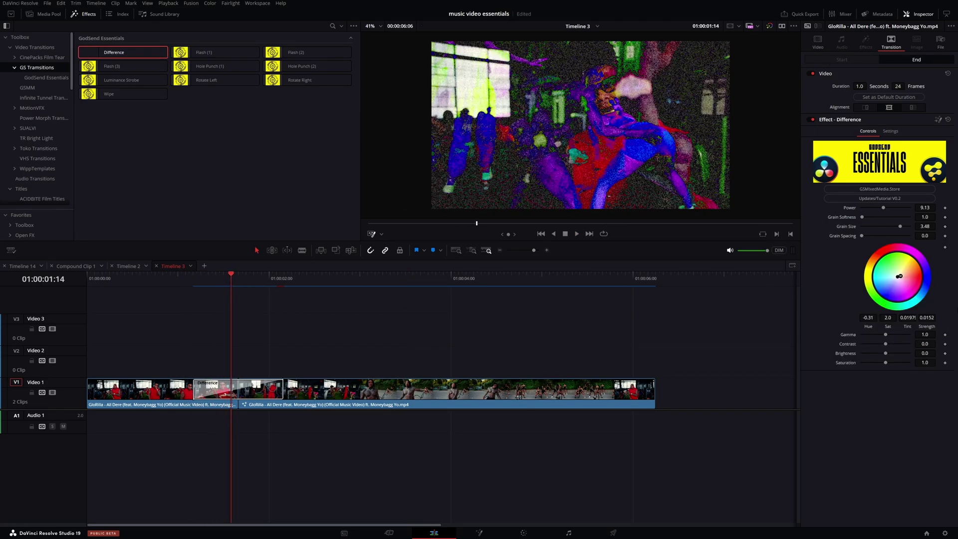
left_click_drag(899, 276, 895, 261)
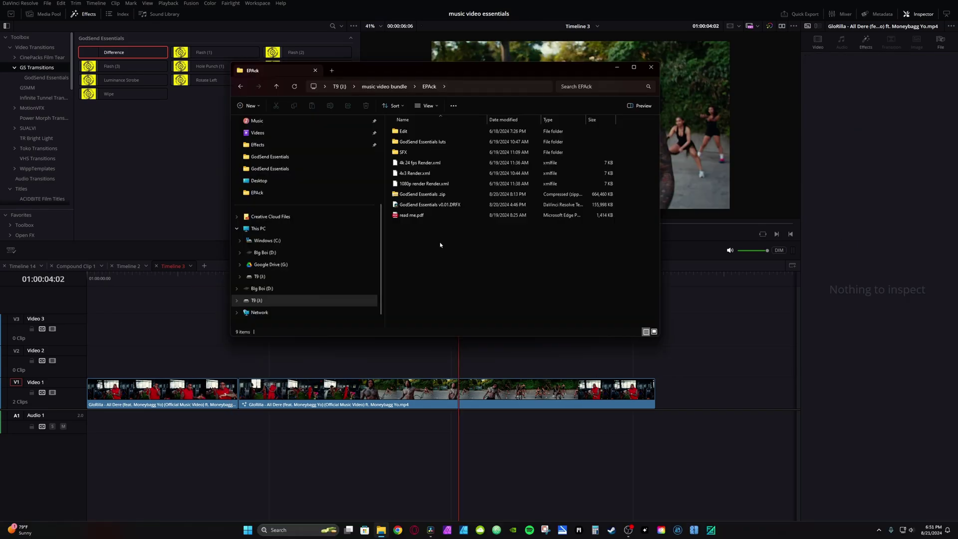
- Open read me.pdf from the EPAck folder, look over the required font download links and minimize the document
double_click(406, 215)
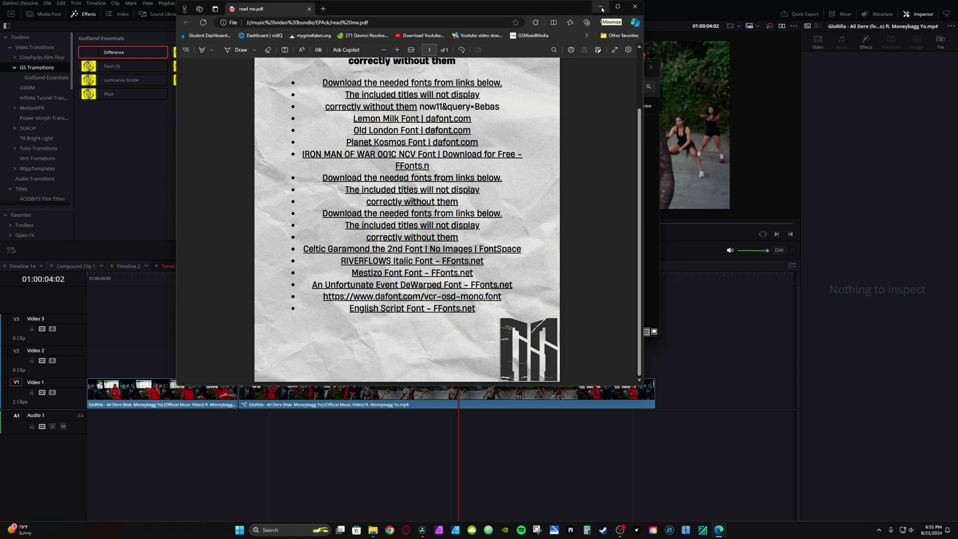
left_click(601, 9)
- Place Title 08 on Video 2 above the clips and look through the font choices for its "CHIHIRO" text
left_click(40, 133)
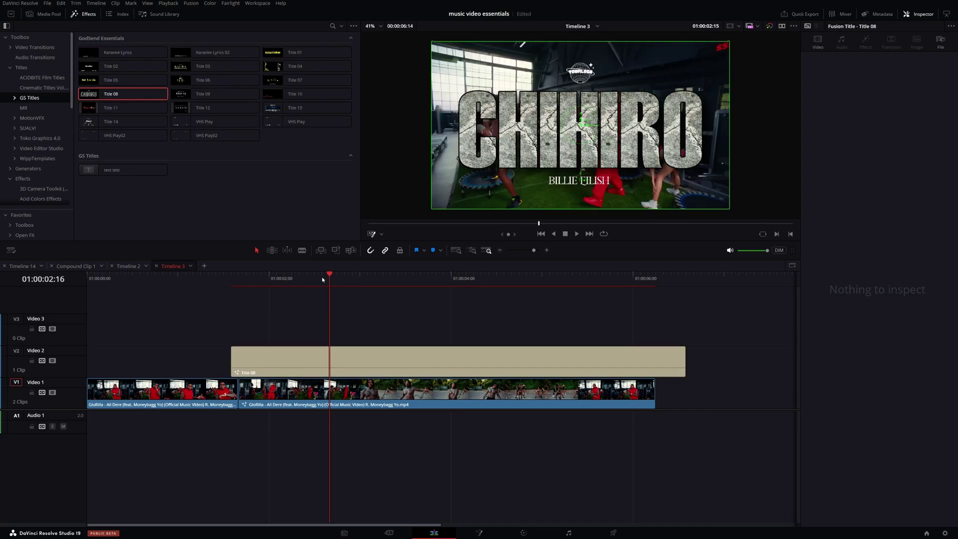
left_click(330, 279)
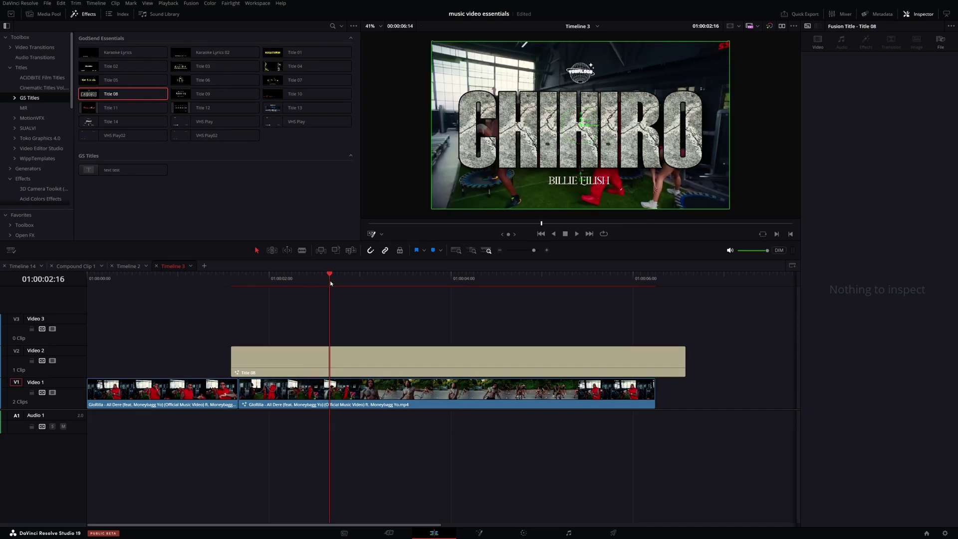
left_click(474, 364)
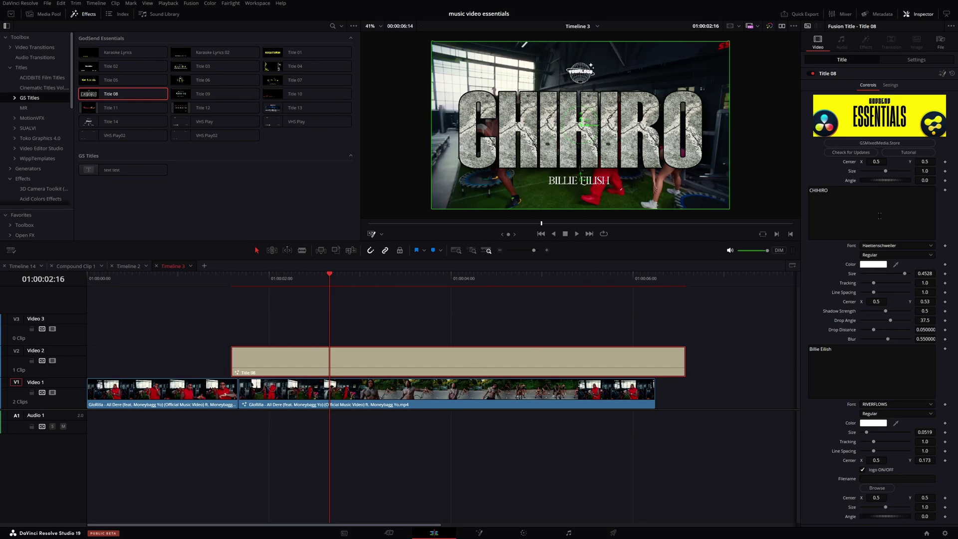
left_click(884, 247)
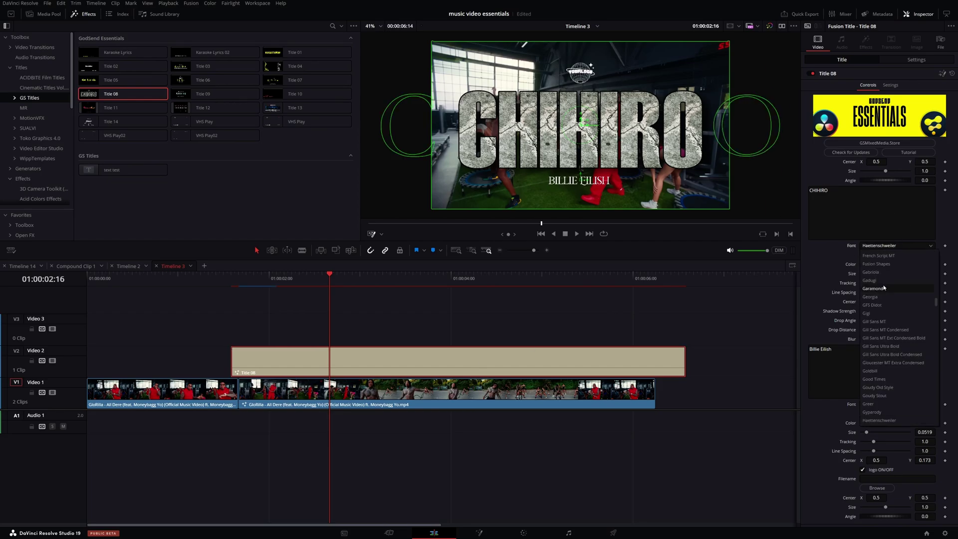
left_click(901, 247)
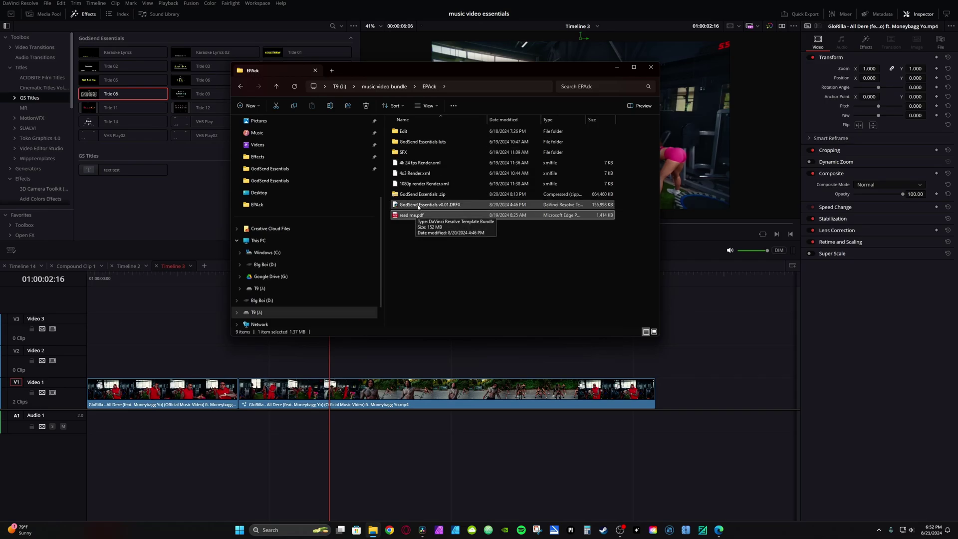
- Locate the GodSend Essentials v0.01.DRFX file, then view the importable render preset XML files from the Deliver page and cancel the import
double_click(446, 207)
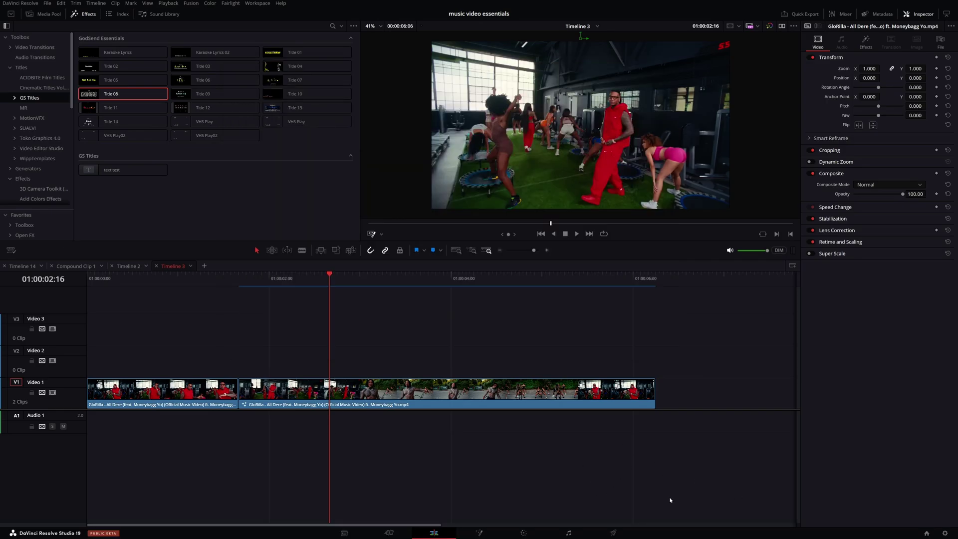
left_click(613, 533)
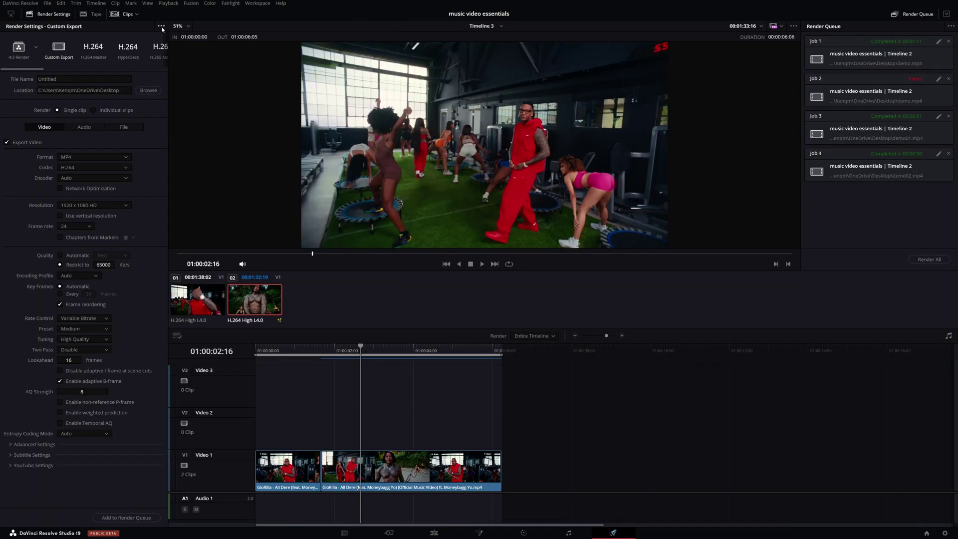
left_click(161, 26)
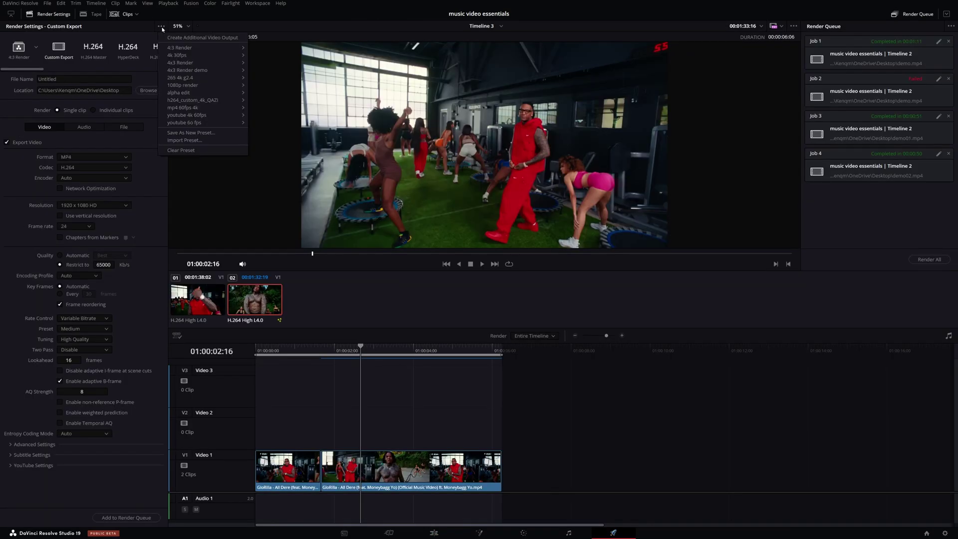
left_click(176, 141)
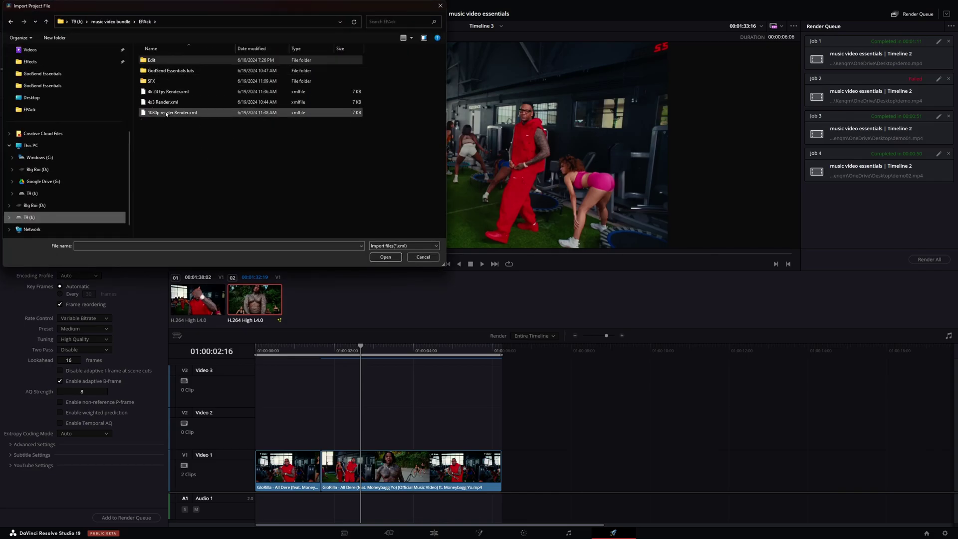
left_click(422, 257)
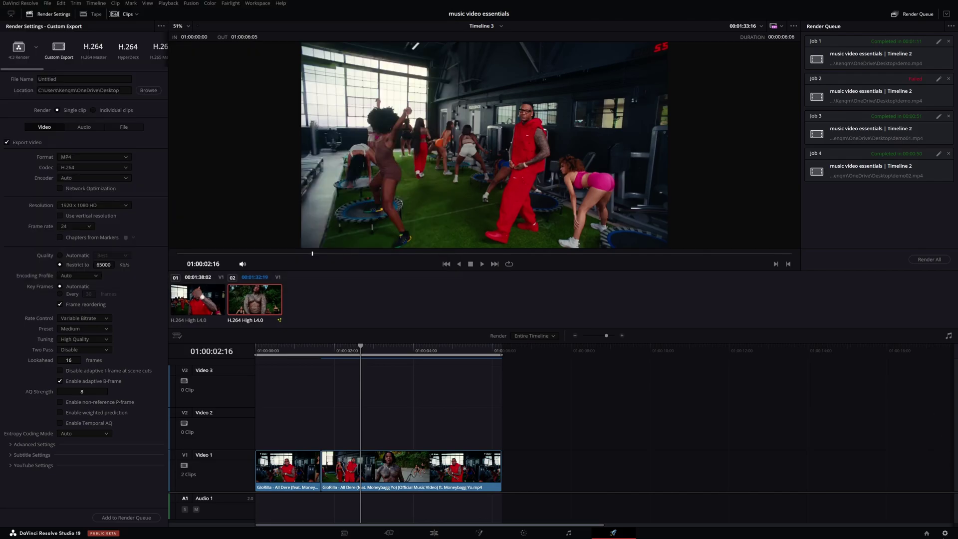
- Open the LUT folder from the project's Color Management settings, update the LUT lists and close the settings
left_click(944, 533)
left_click(340, 110)
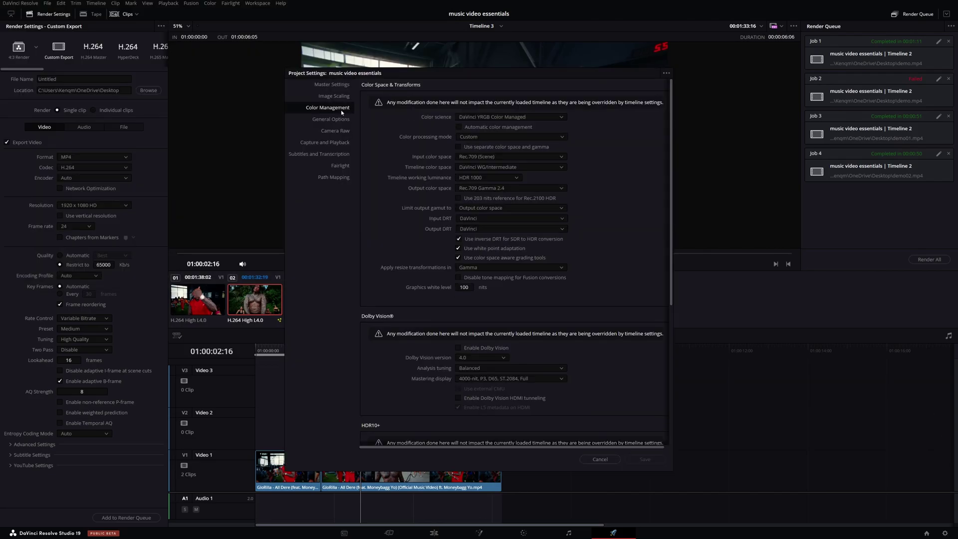
scroll(617, 231, "down", 5)
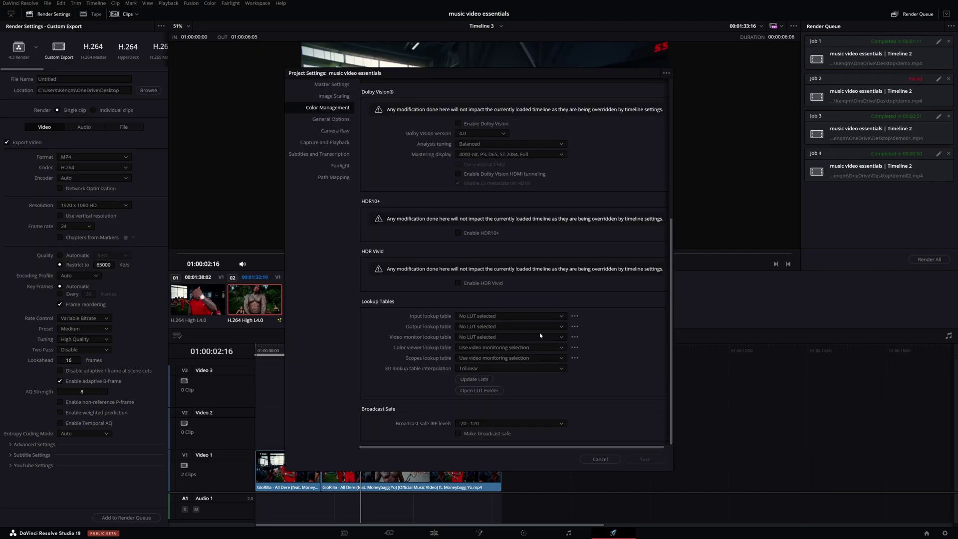
left_click(466, 391)
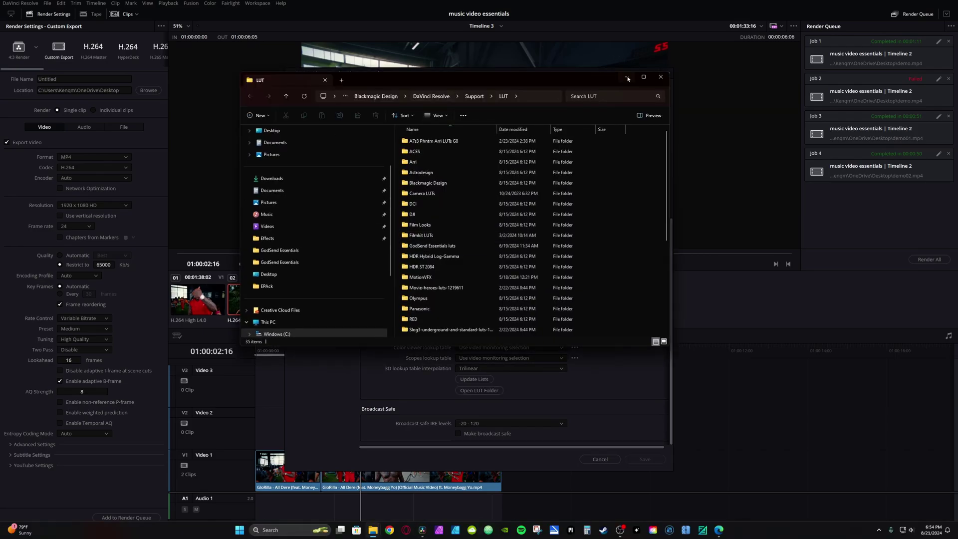
left_click(420, 394)
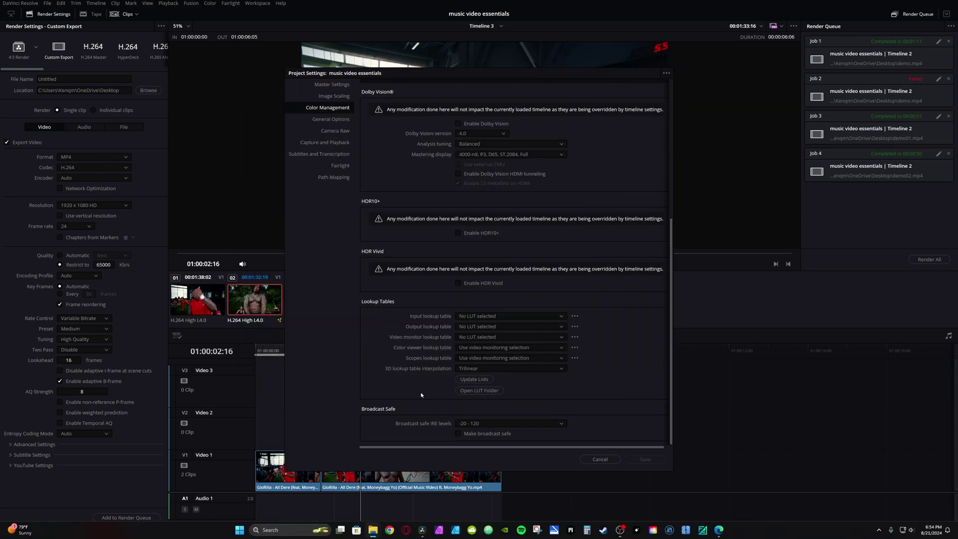
left_click(463, 380)
left_click(599, 459)
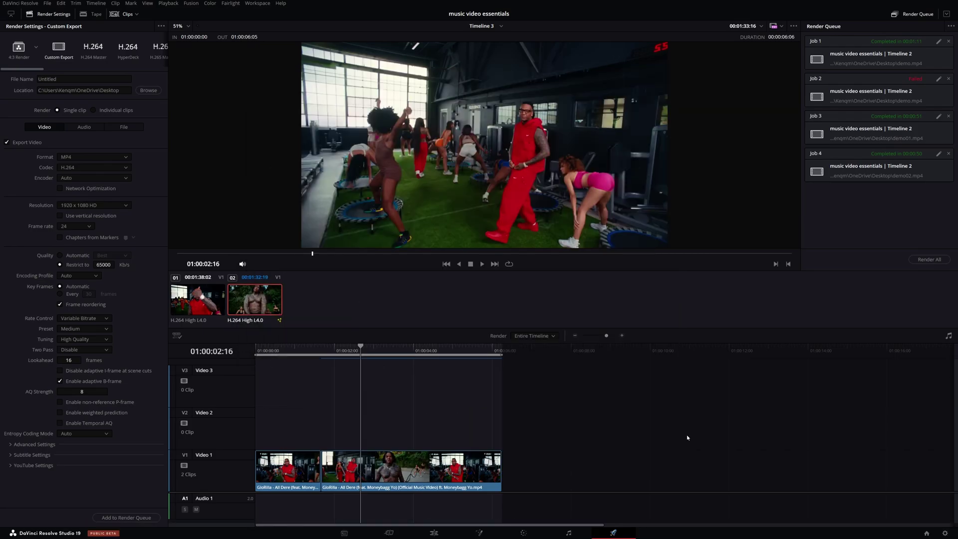
- Switch to the Color page and preview the Black & White (3) LUT from the GodSend Essentials luts folder on the second clip
left_click(433, 533)
left_click(481, 531)
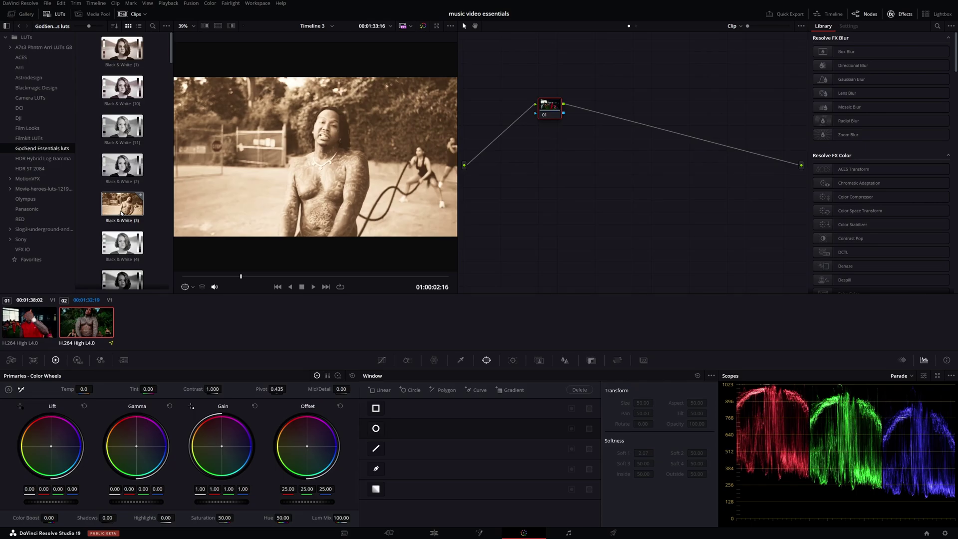
- Reopen the project's Color Management settings and examine the color space and transform options
left_click(945, 533)
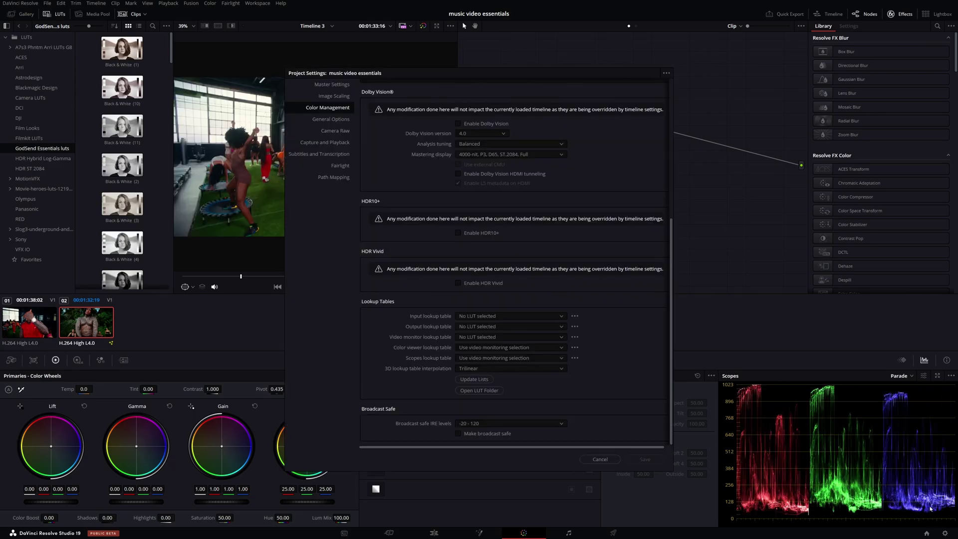
scroll(460, 196, "up", 5)
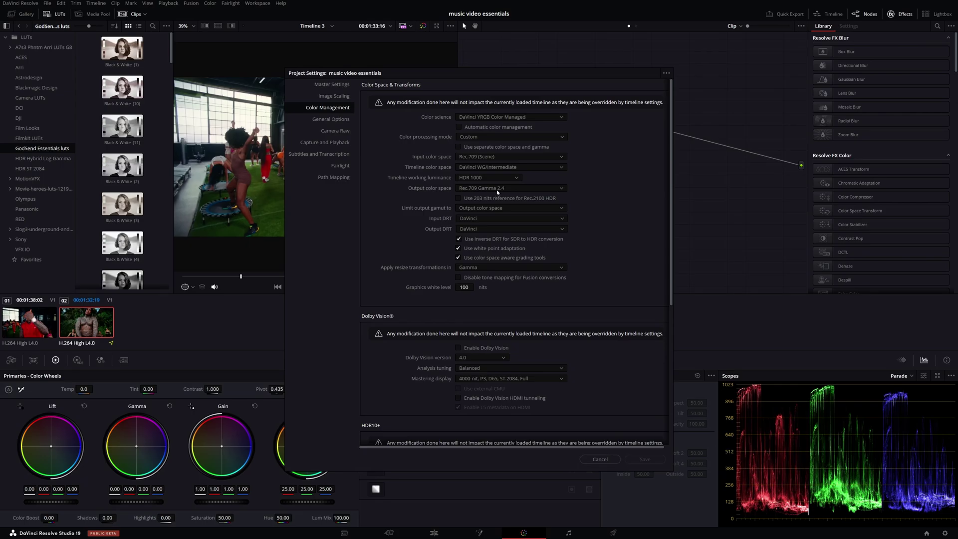
- Close the project settings without saving and apply the Black & White (2) LUT from GodSend Essentials luts to the Client node
left_click(593, 458)
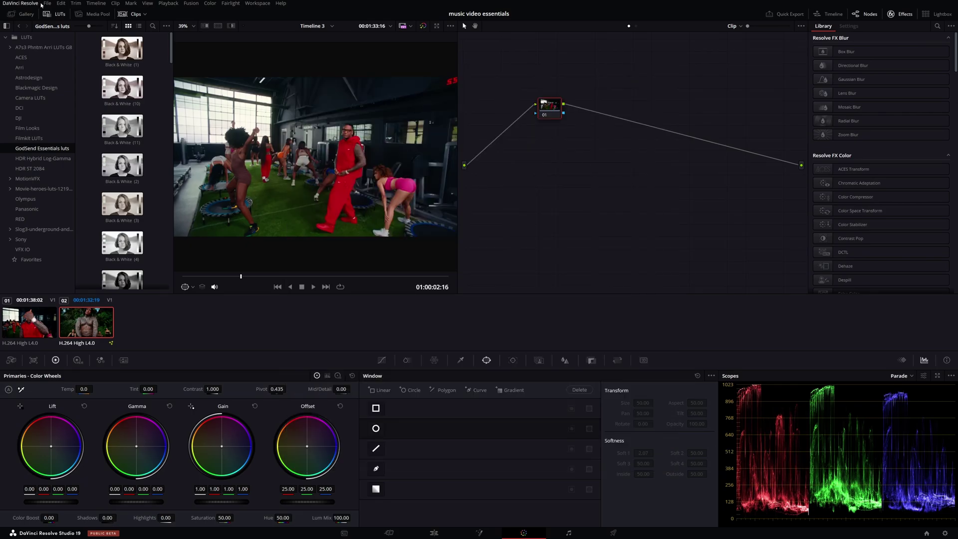
left_click(53, 14)
left_click(54, 14)
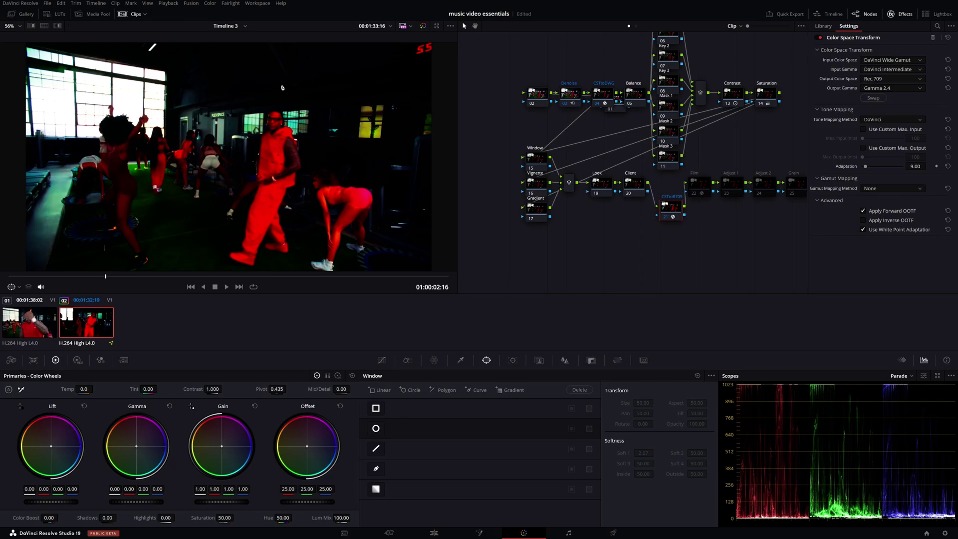
left_click(55, 14)
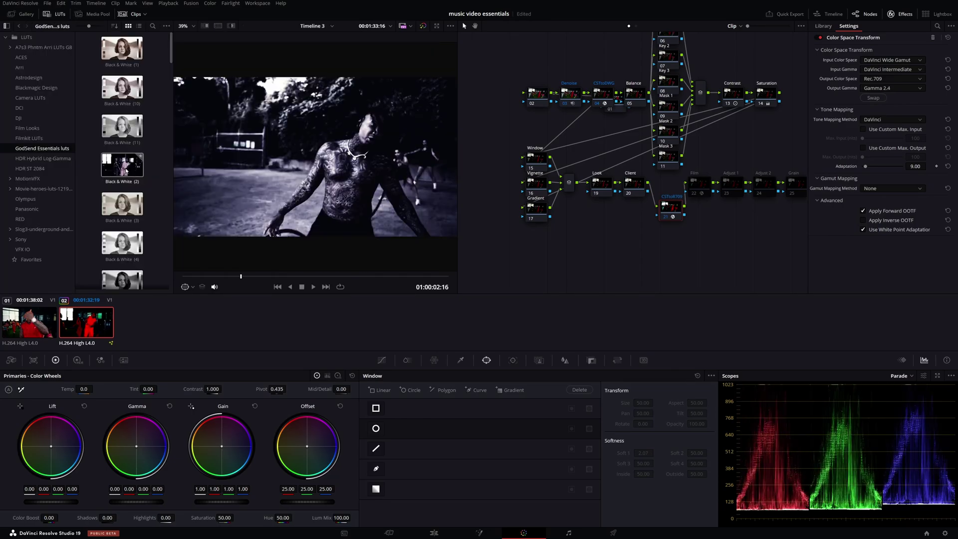
left_click_drag(126, 171, 641, 186)
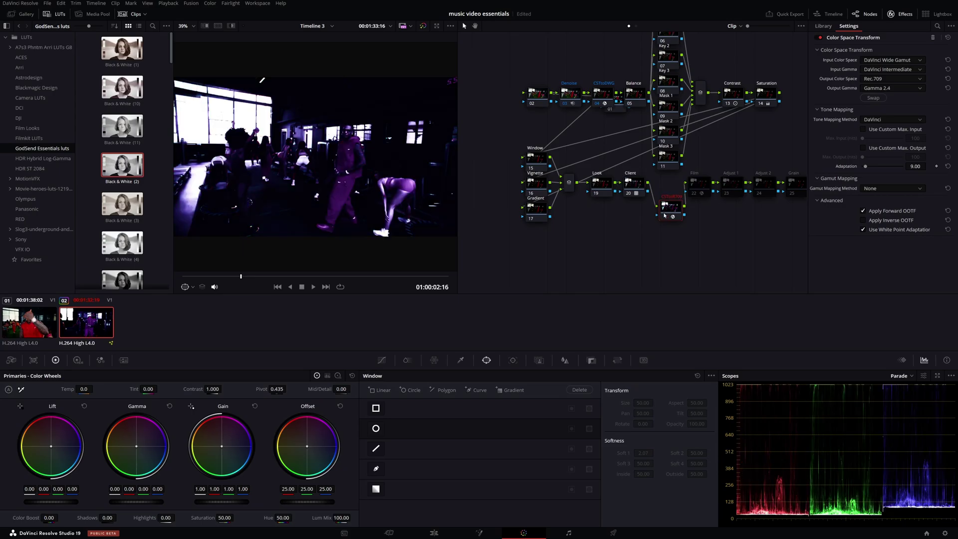
- Move the color space transform node after Client up into the node row, and shift the Client node slightly lower
left_click_drag(665, 216, 664, 186)
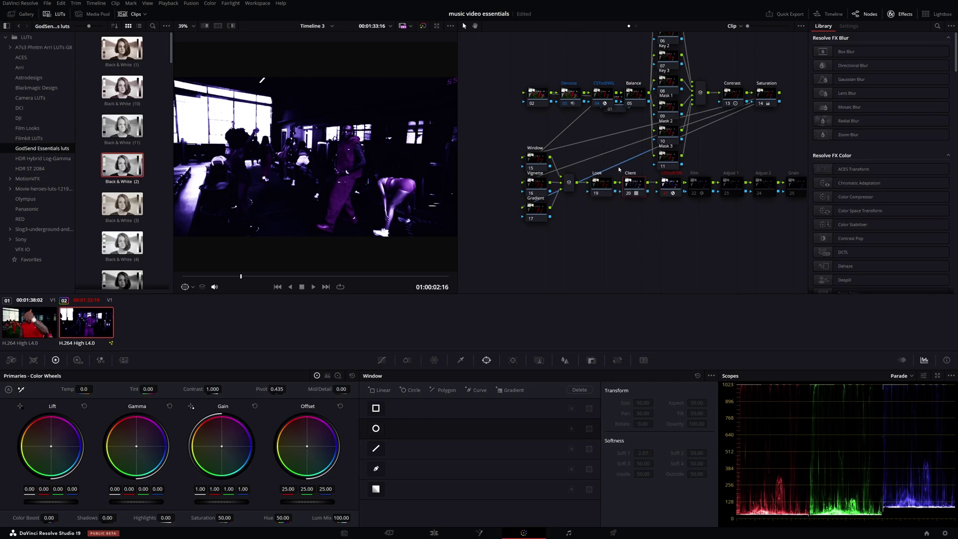
left_click_drag(634, 192, 636, 203)
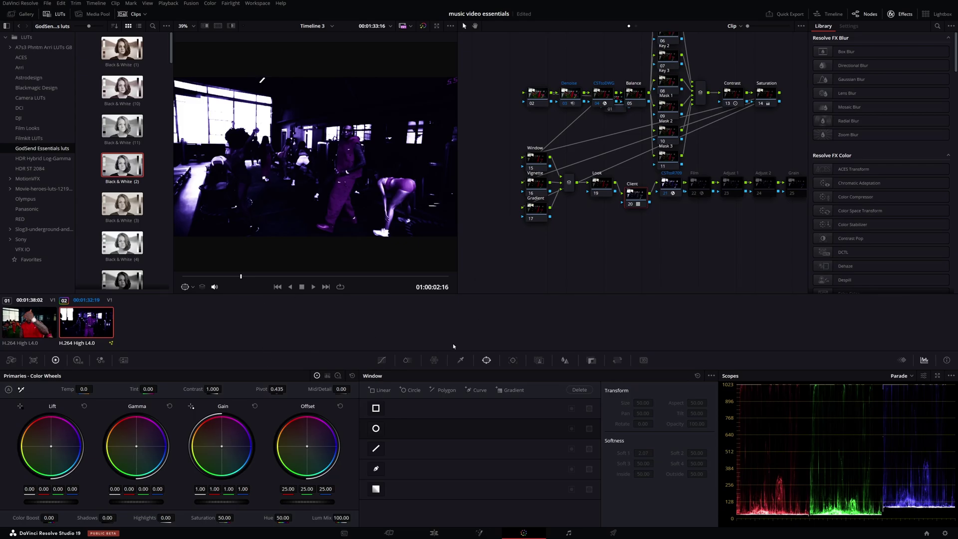
- Look through the sound files in the SFX folder, return to the EPAck folder and minimize the file window
scroll(109, 142, "down", 5)
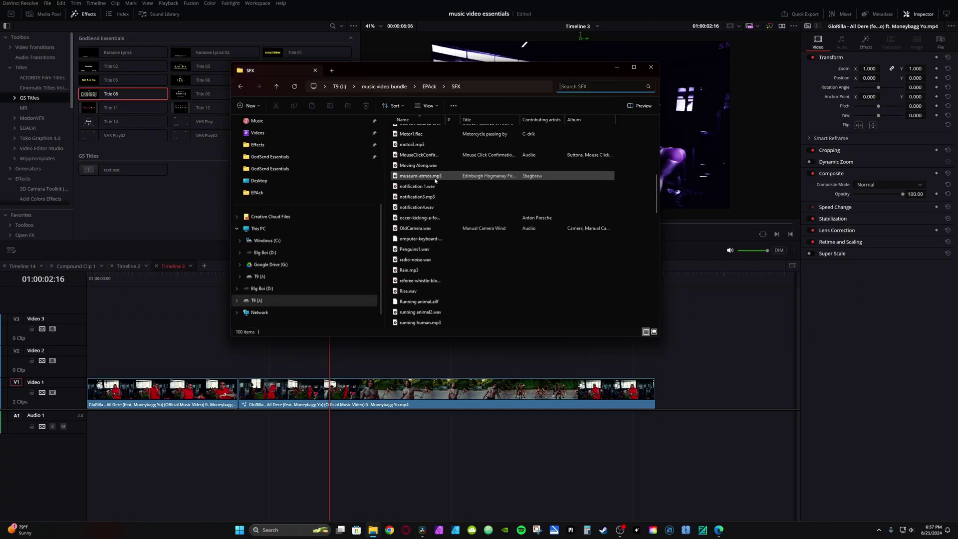
scroll(435, 199, "down", 1)
left_click(241, 86)
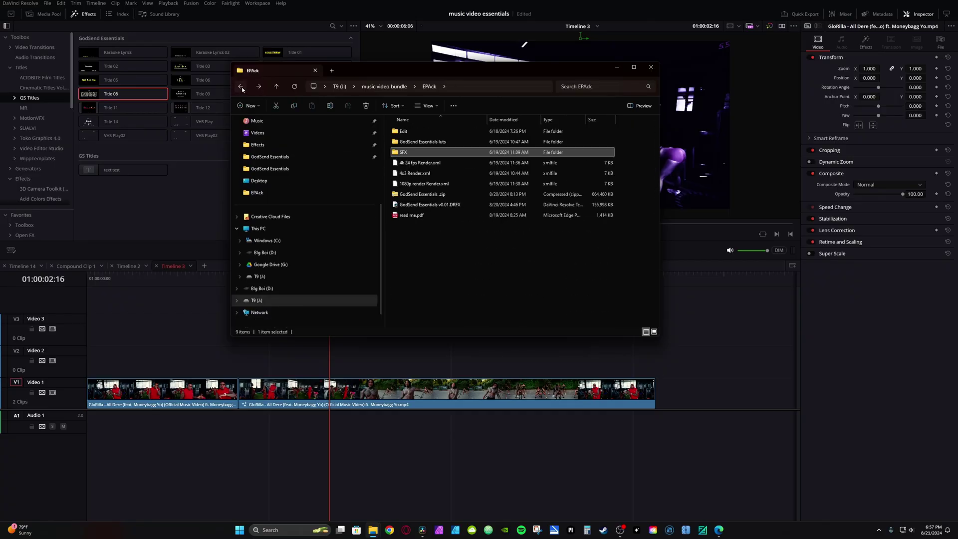
left_click(618, 68)
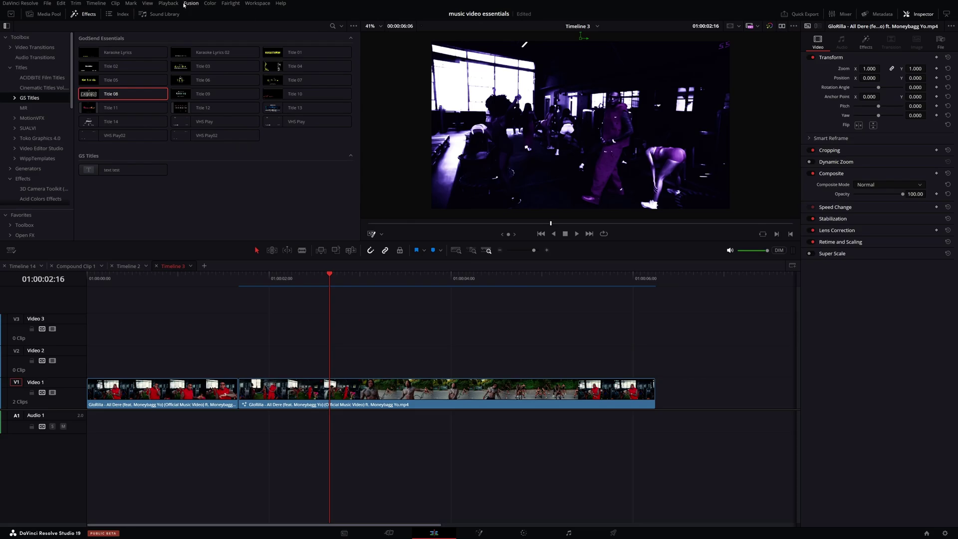
- Add the SFX folder from music video bundle > EPAck to the Sound Library
left_click(154, 17)
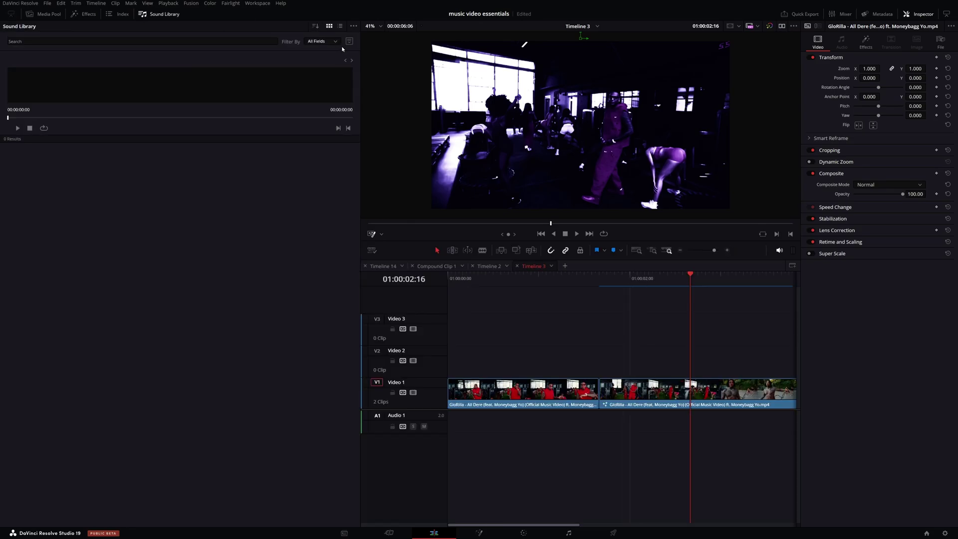
left_click(353, 28)
left_click(367, 40)
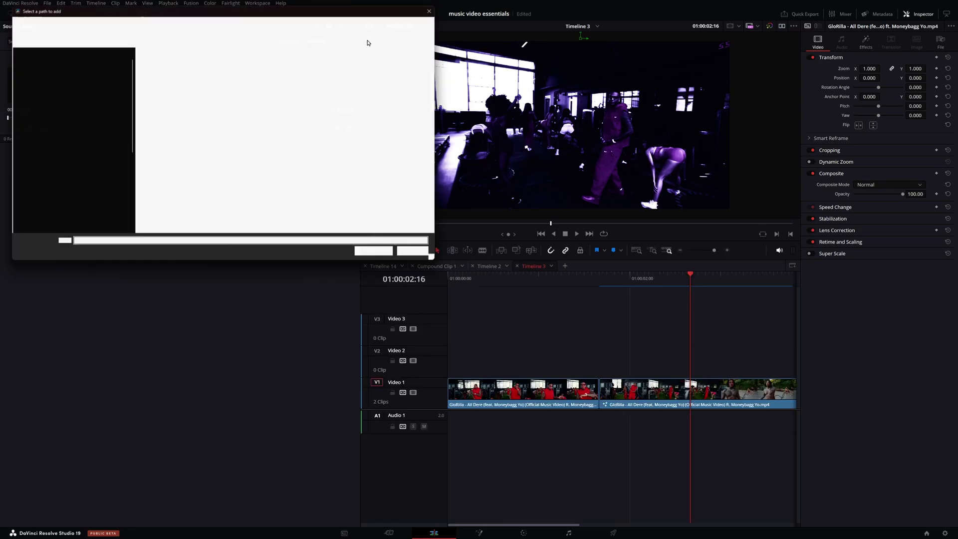
left_click(72, 207)
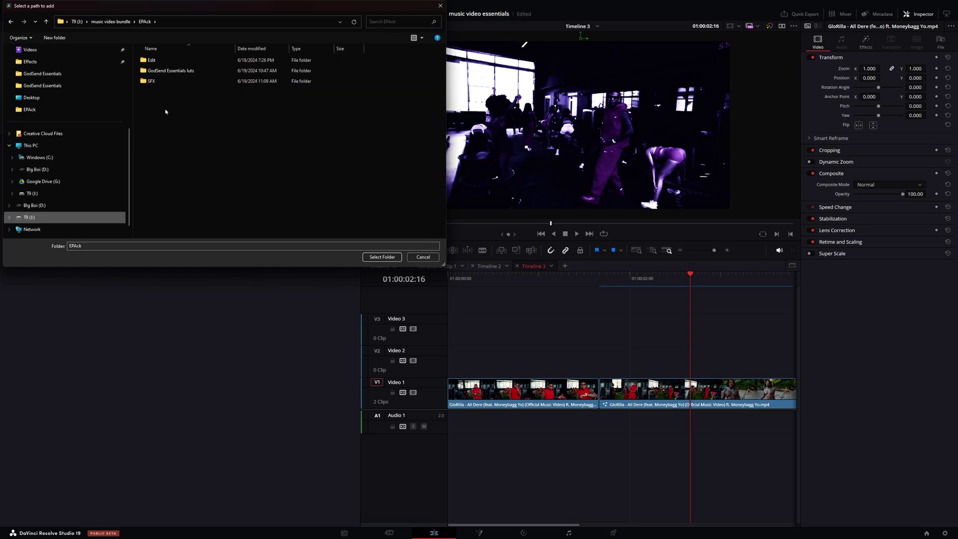
left_click(151, 81)
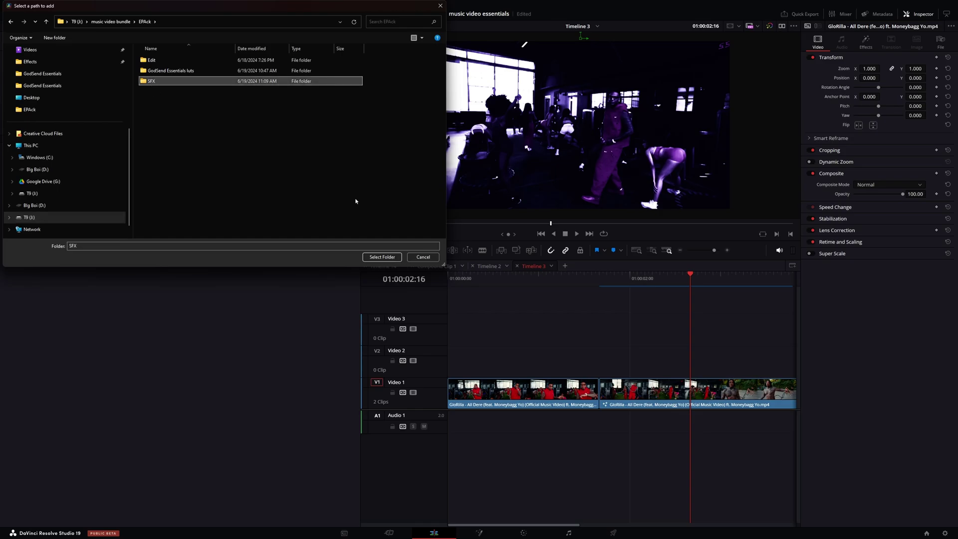
left_click(381, 257)
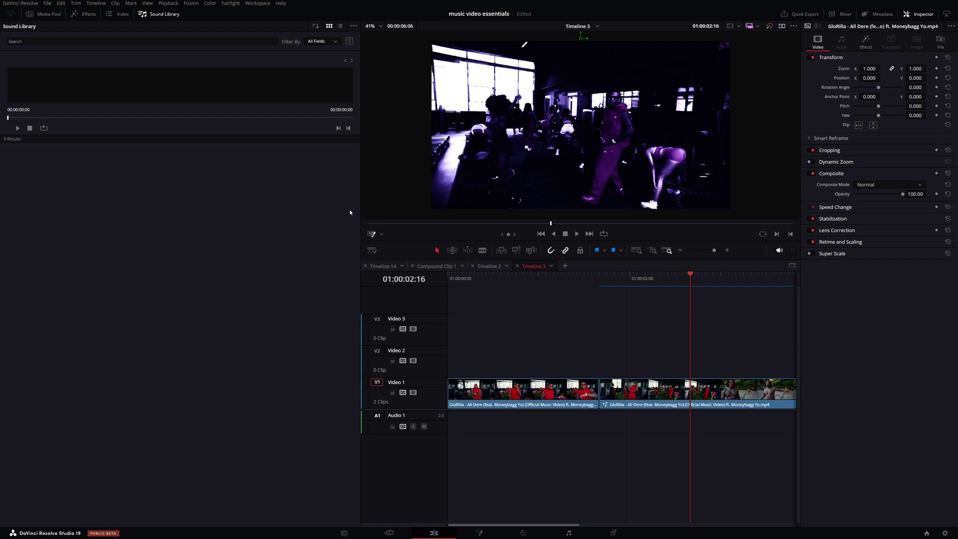
- Search the Sound Library for "***" and browse the listed sound effects
left_click(166, 40)
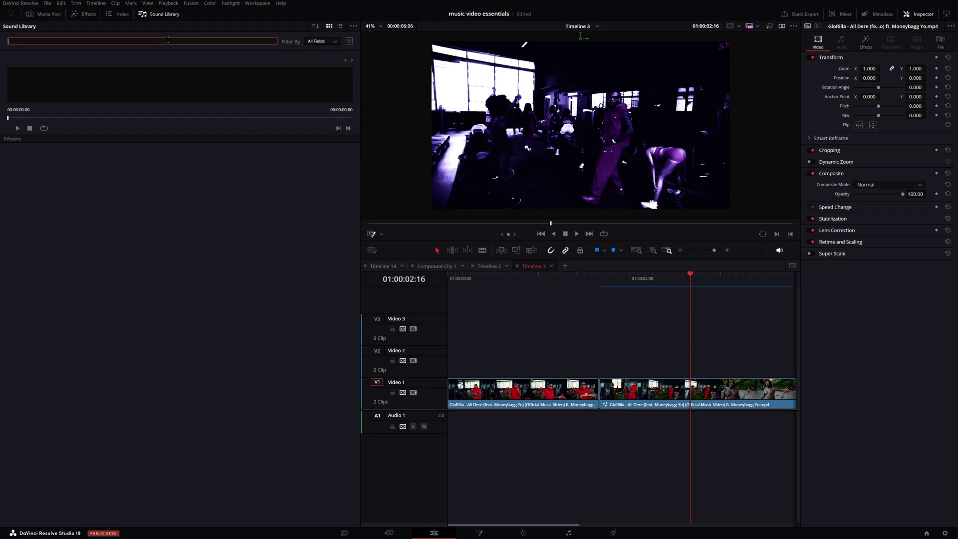
type("***")
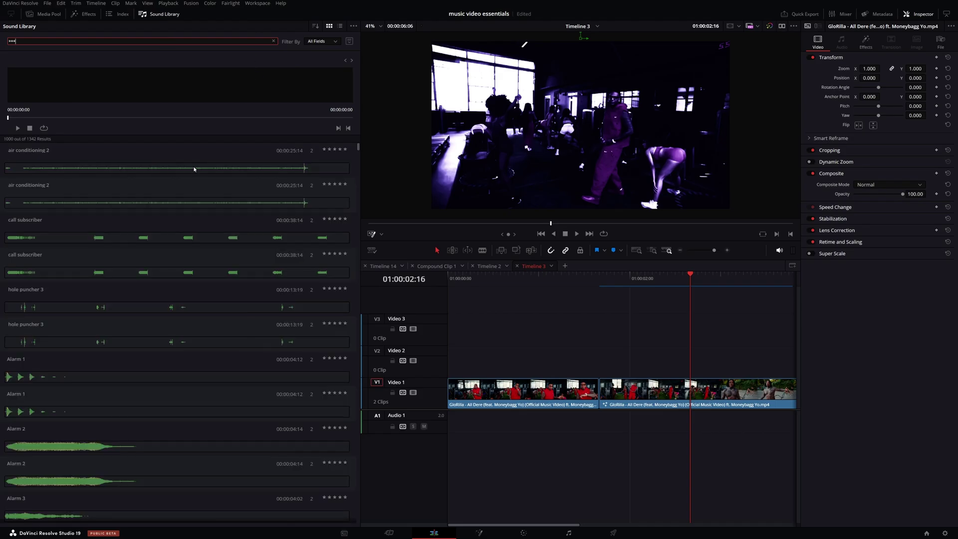
scroll(192, 167, "down", 10)
scroll(204, 253, "down", 5)
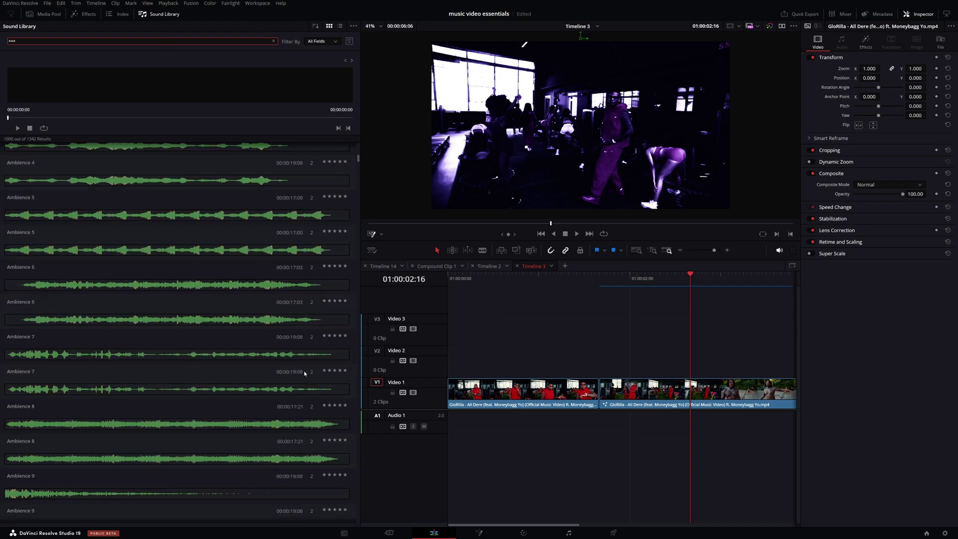
left_click_drag(358, 159, 357, 518)
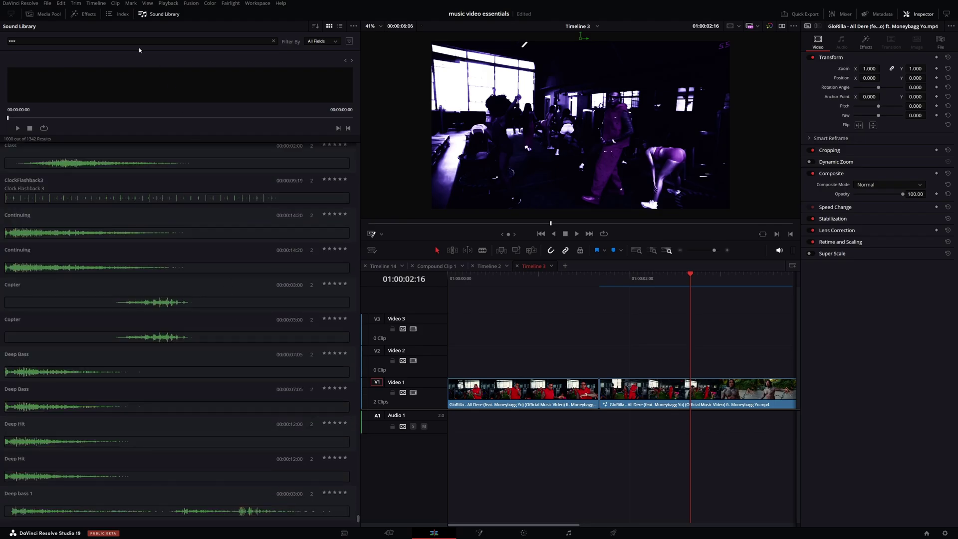
- Search the Sound Library for "*** whoo" and place Whoosh 20 on Audio 1 across the cut between the two clips
left_click(80, 39)
type("whoo")
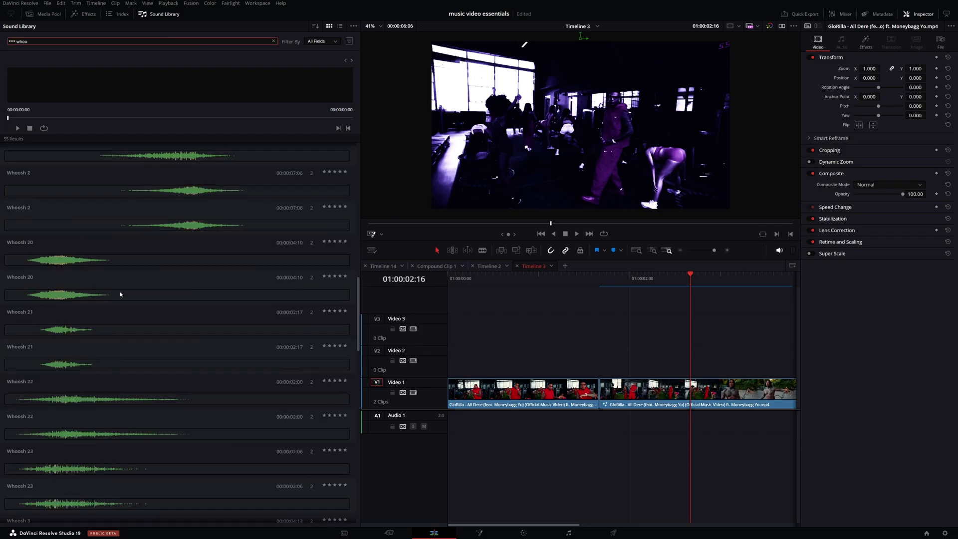
left_click_drag(71, 260, 580, 421)
left_click_drag(579, 421, 569, 421)
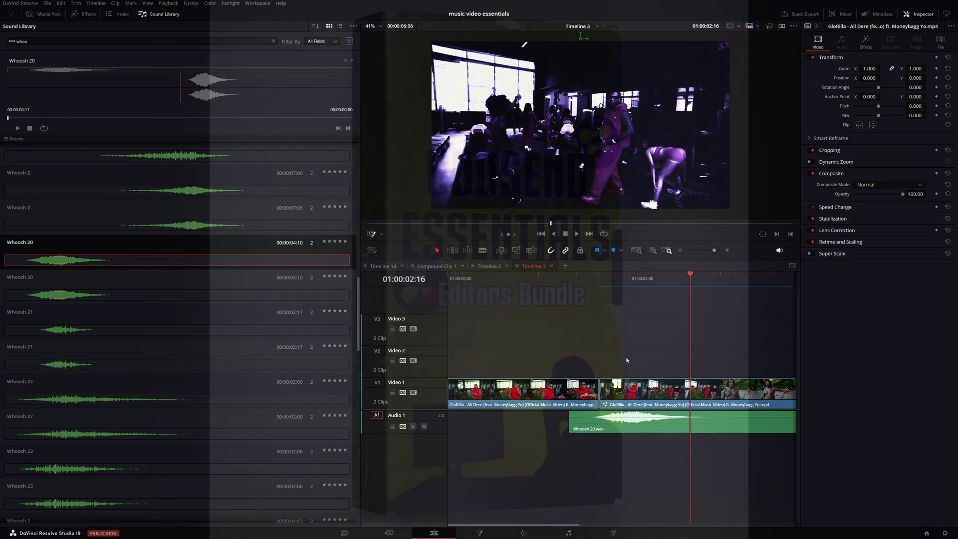